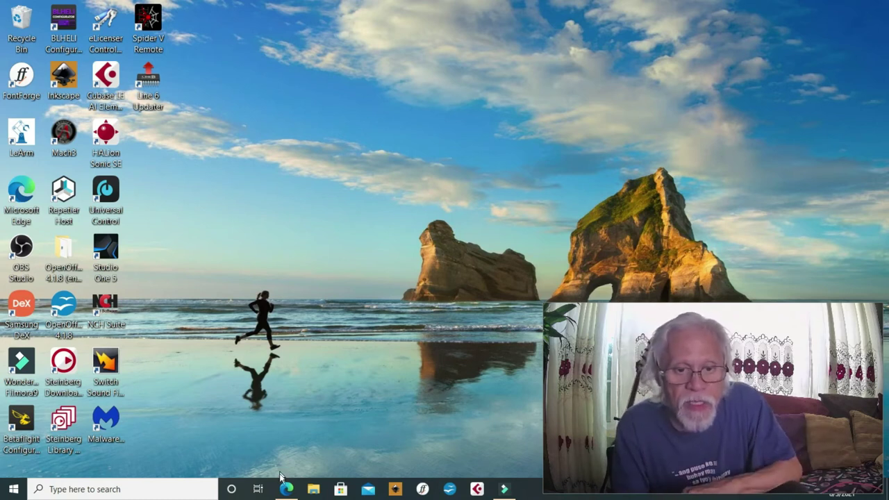
- Switch to Microsoft Edge and search the Zoom support page's products for "livetrack L-8"
click(291, 489)
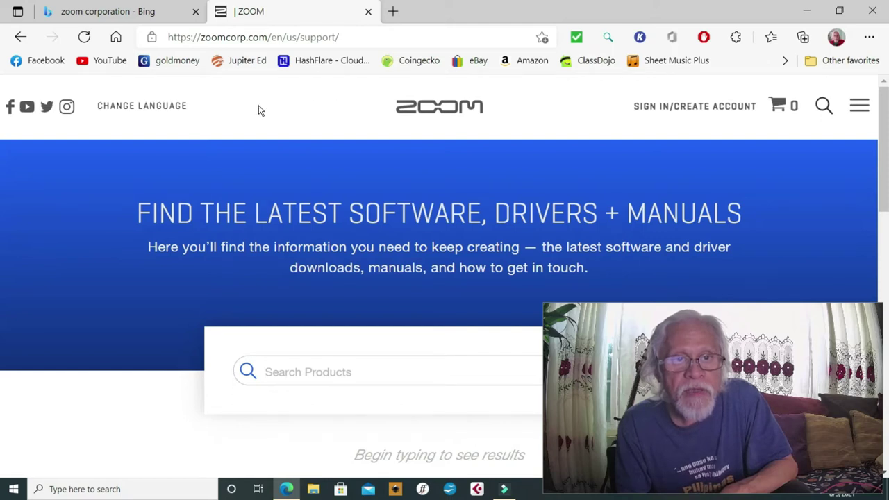
drag(361, 35, 167, 45)
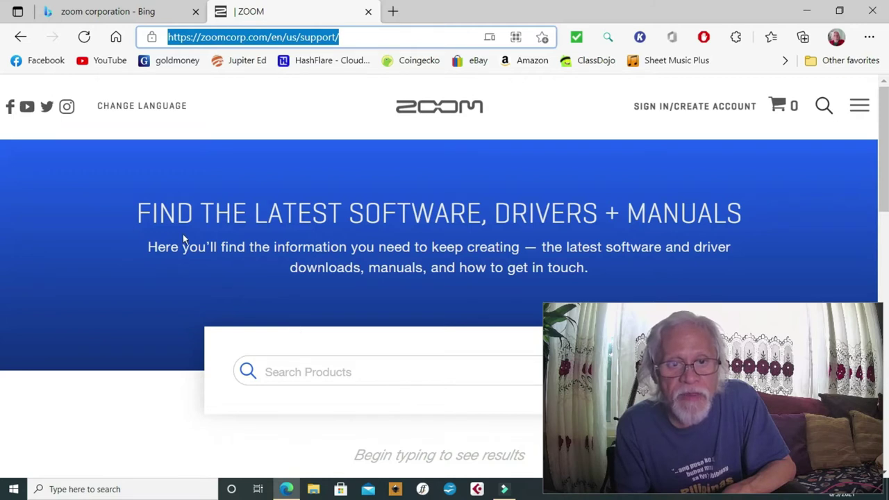
click(320, 373)
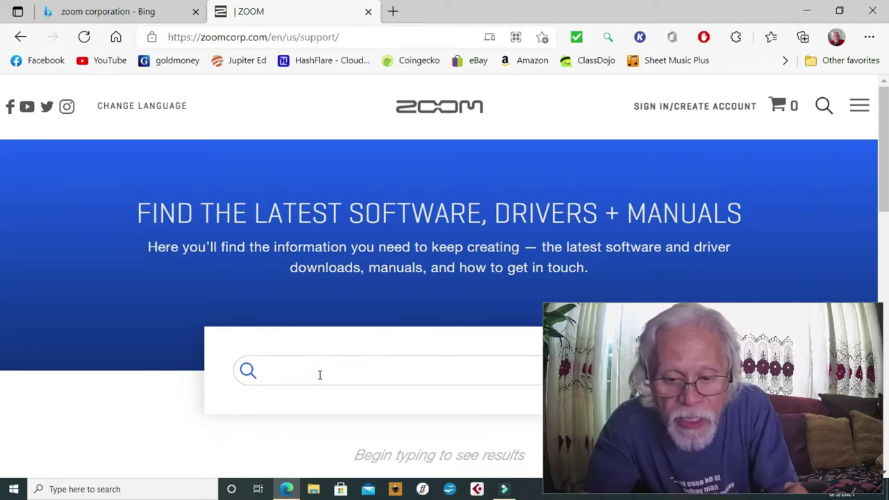
text(livet)
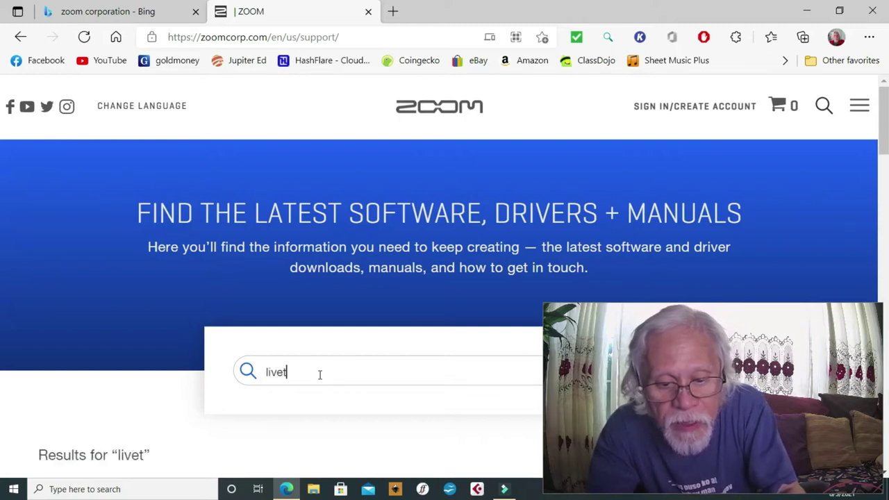
text(rack)
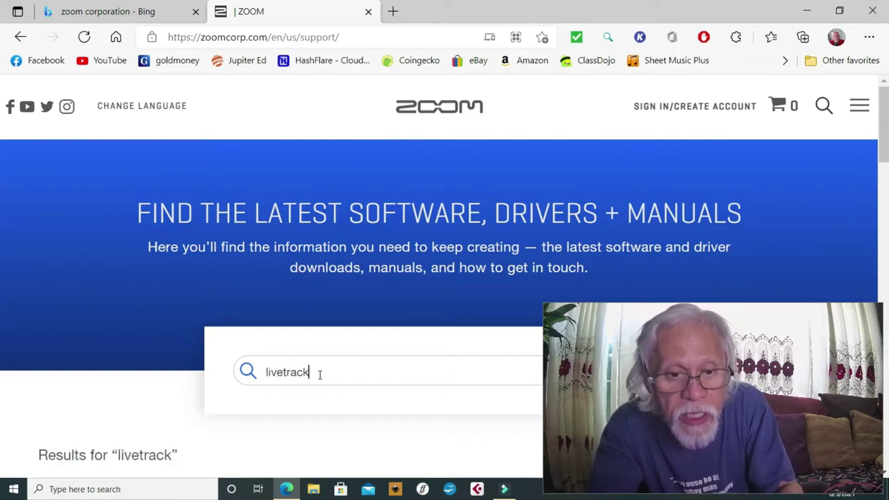
text( L)
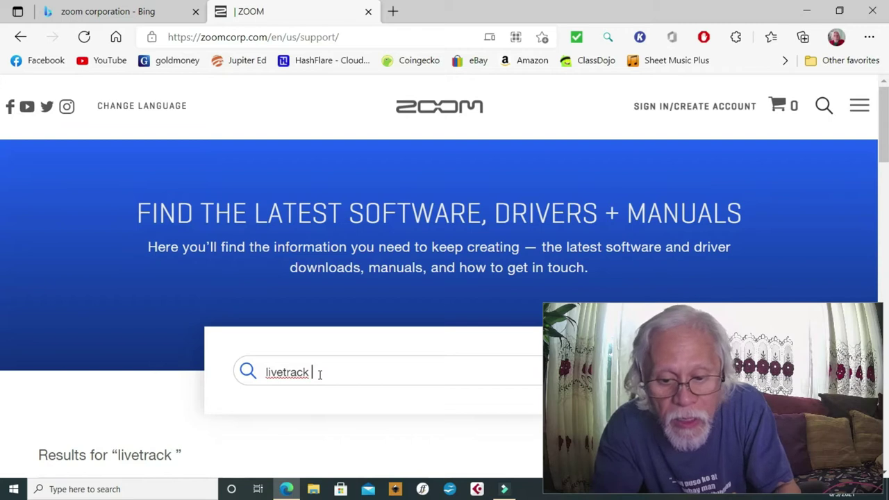
text(-8)
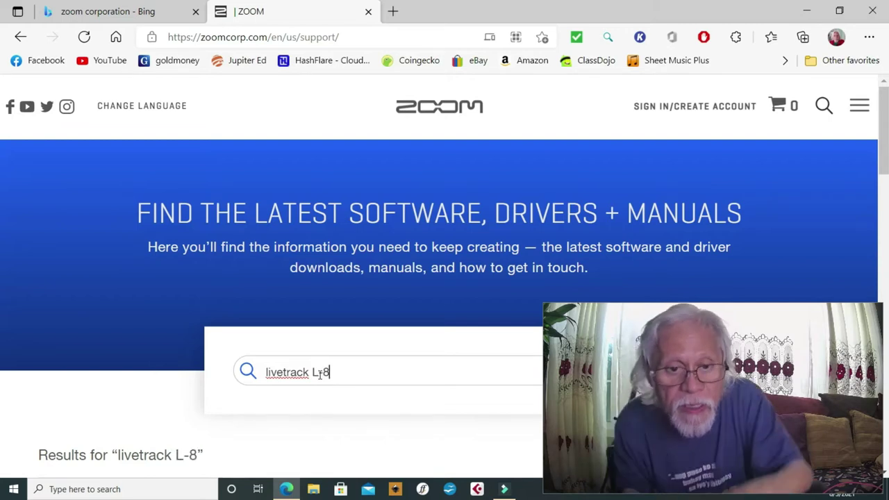
- Open the LIVETRAK L-8 support page from the product search results
scroll(352, 422, down, 3)
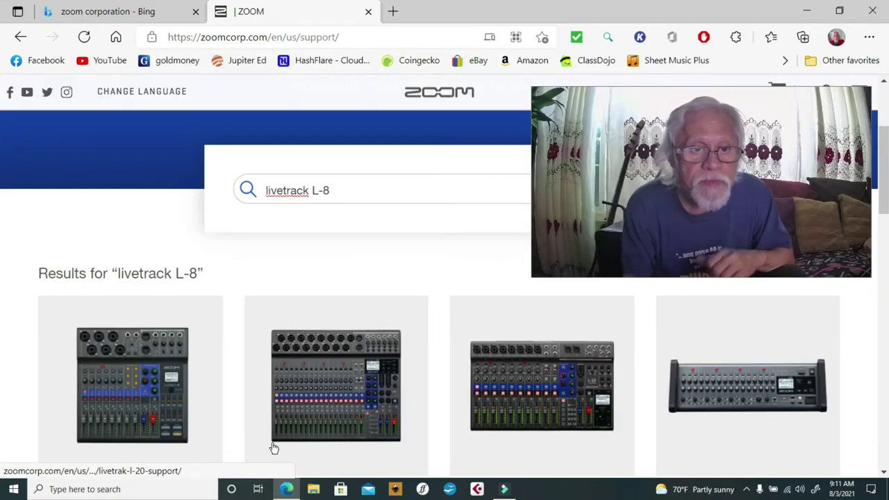
scroll(234, 377, down, 1)
scroll(234, 377, down, 2)
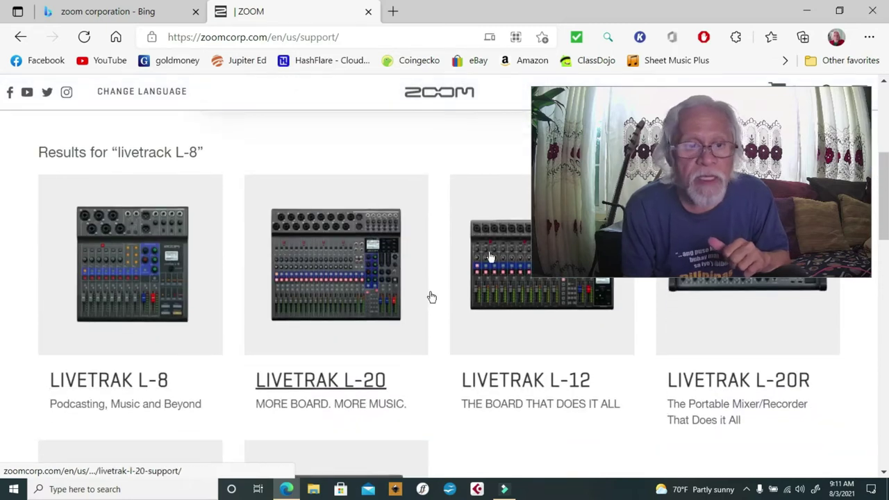
drag(637, 170, 642, 373)
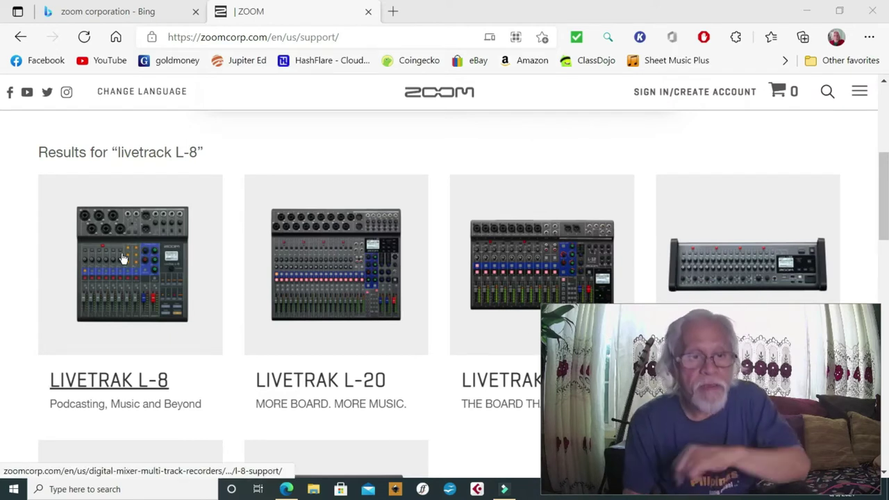
click(126, 274)
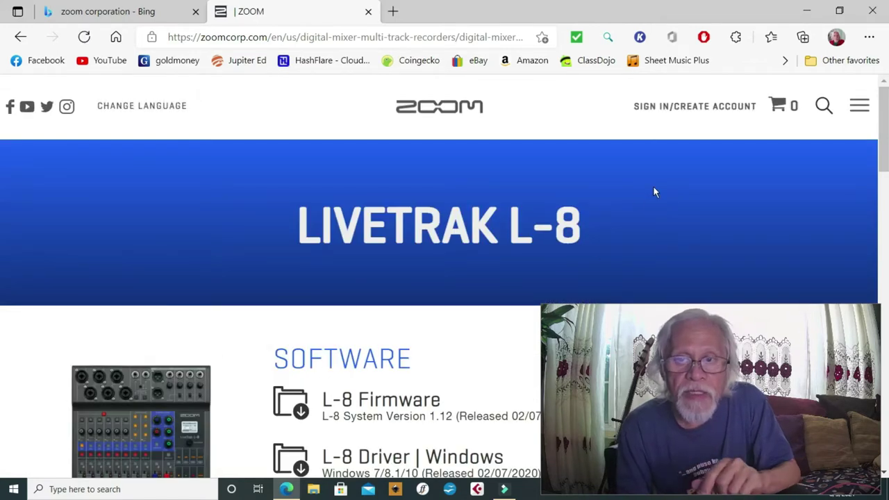
- Look through the L-8 firmware, Windows and Mac driver downloads and the PDF documents offered on the support page
scroll(653, 188, down, 2)
scroll(653, 192, down, 1)
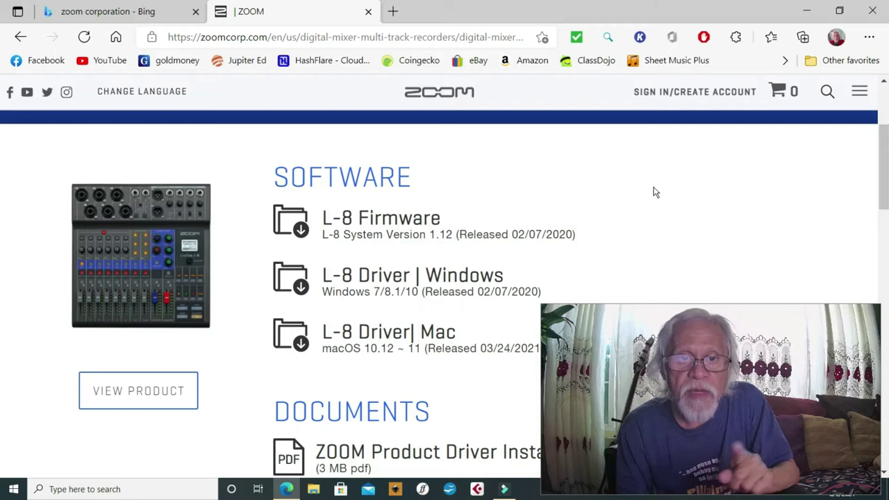
scroll(653, 192, down, 8)
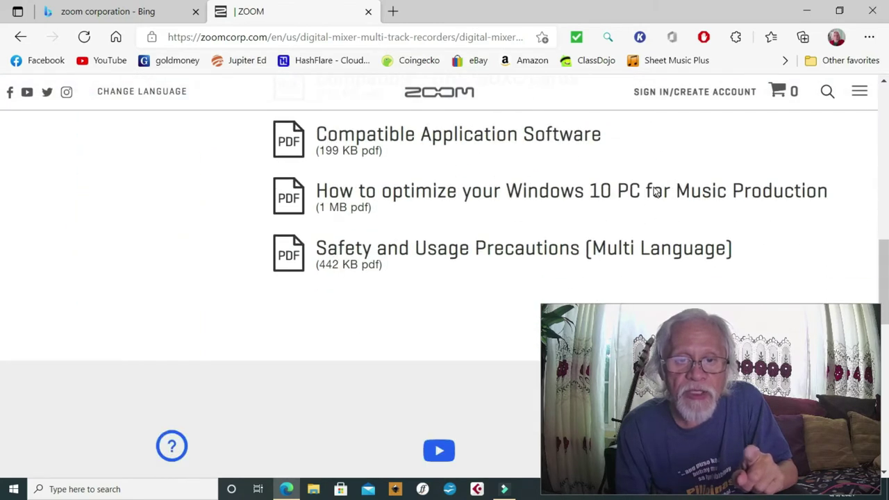
scroll(654, 193, up, 3)
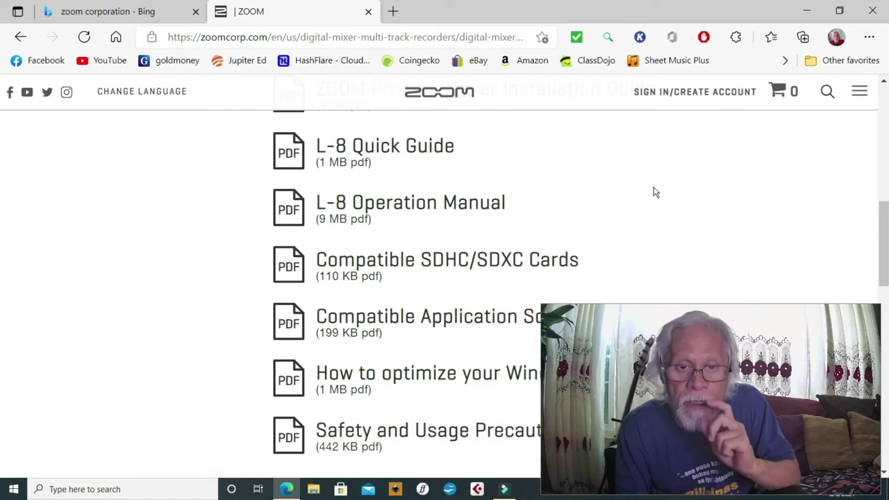
scroll(653, 192, down, 1)
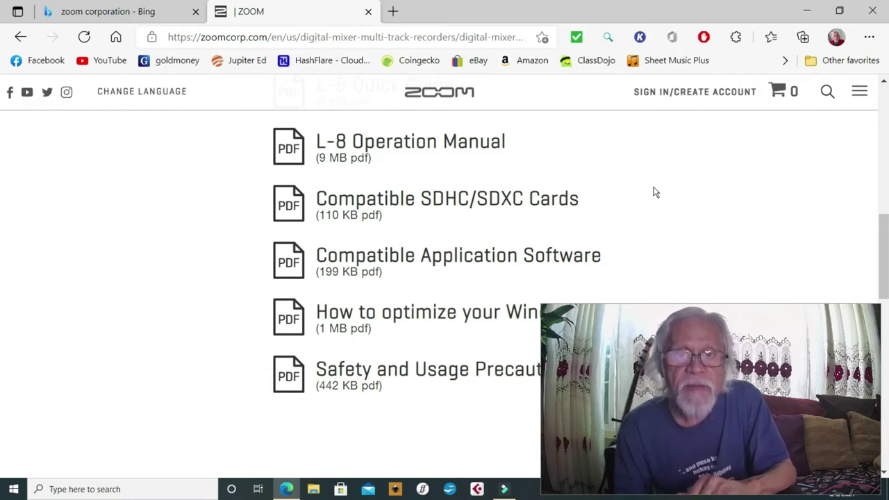
scroll(655, 192, up, 1)
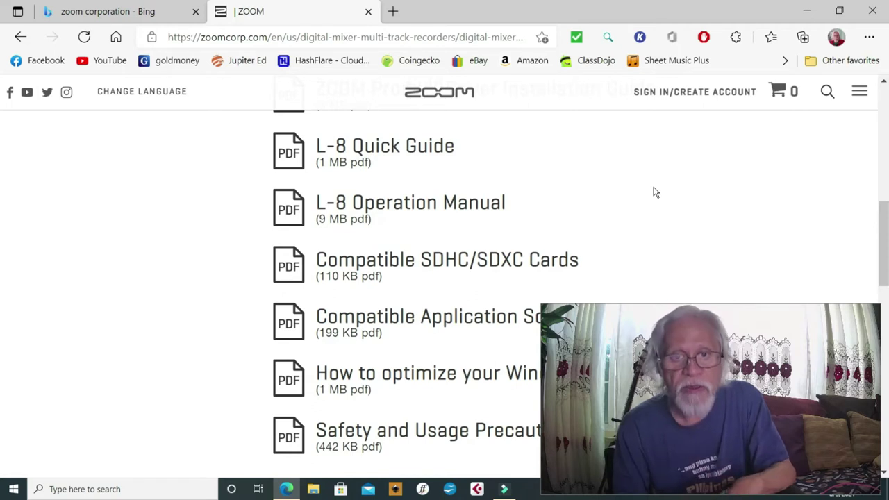
scroll(655, 192, up, 4)
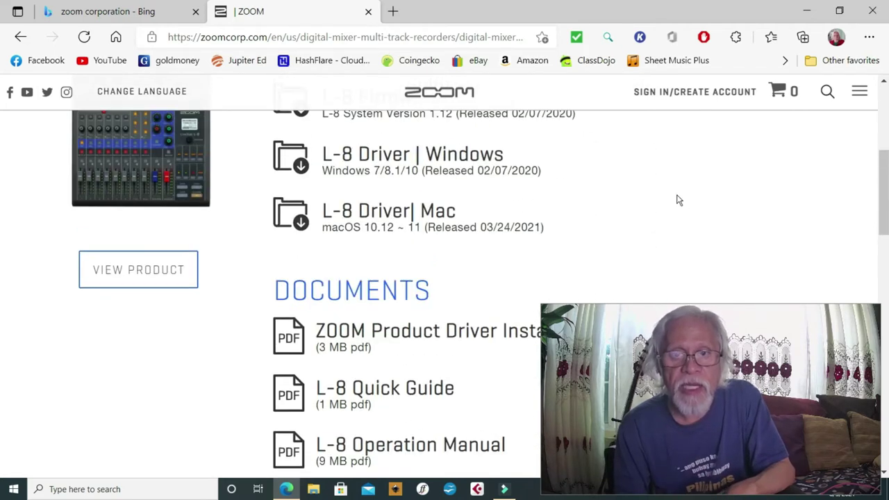
scroll(683, 205, up, 2)
scroll(683, 206, down, 1)
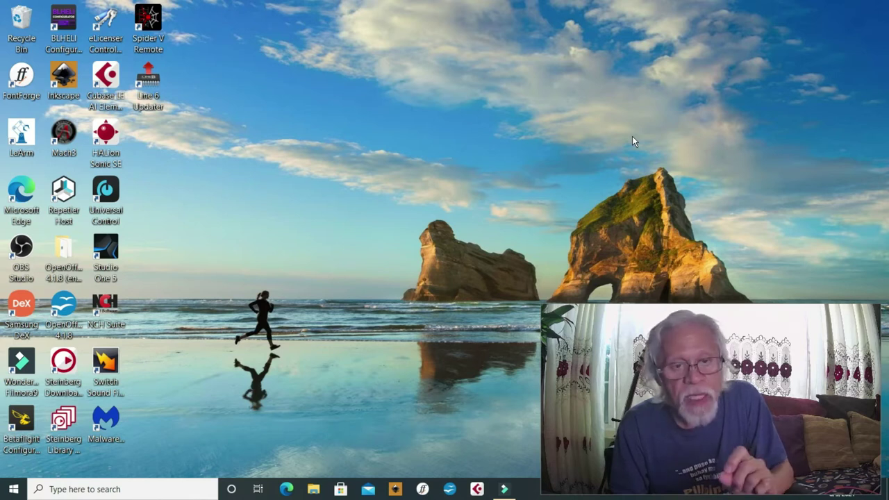
- Switch to File Explorer and show the Downloads folder to check for the L-8 firmware and Windows driver zip files
click(314, 490)
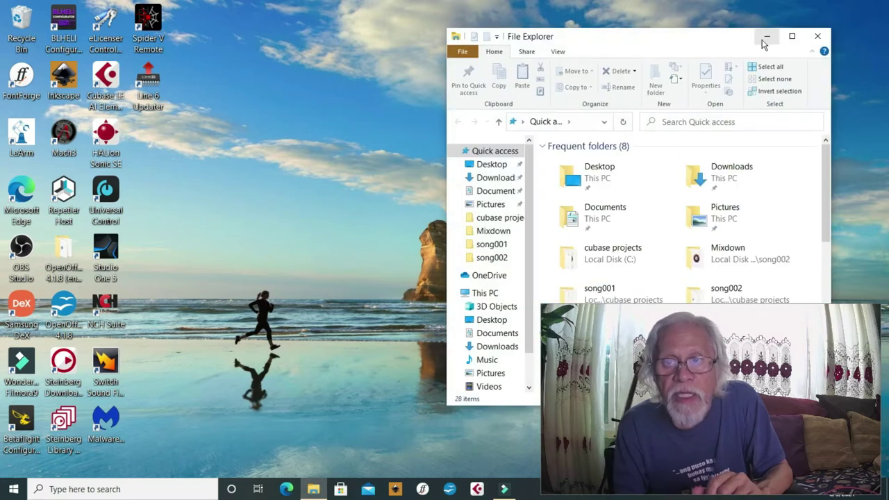
drag(709, 40, 407, 26)
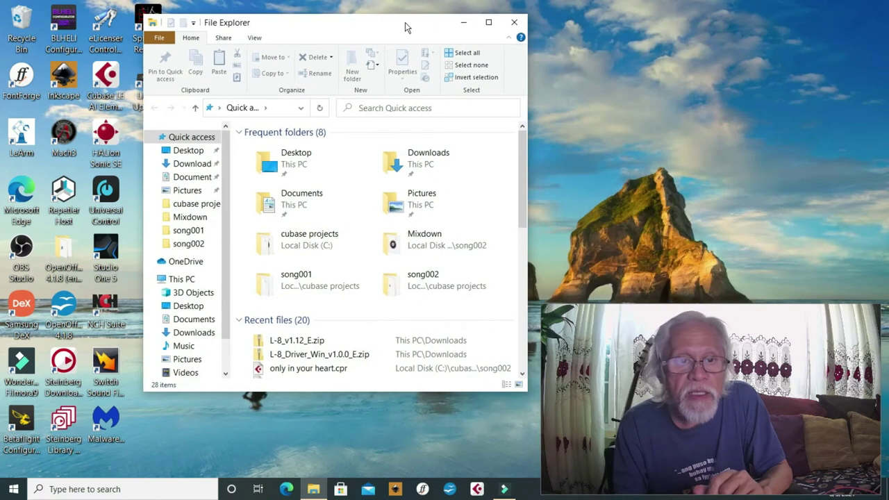
click(183, 165)
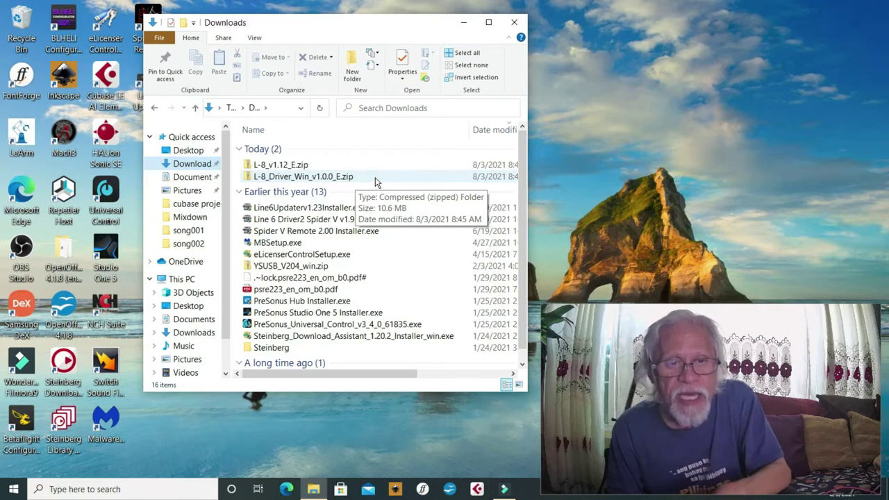
- Browse to Local Disk (C:) and open the L-8 folder
click(183, 279)
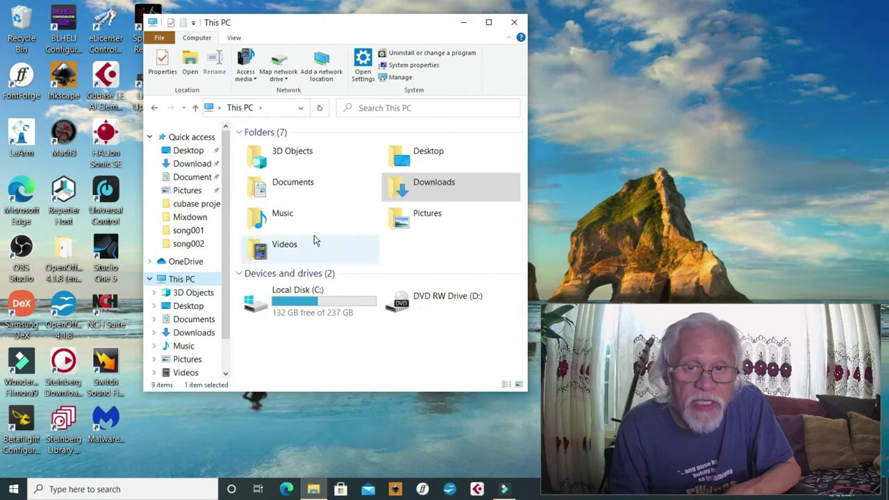
click(312, 305)
double_click(310, 305)
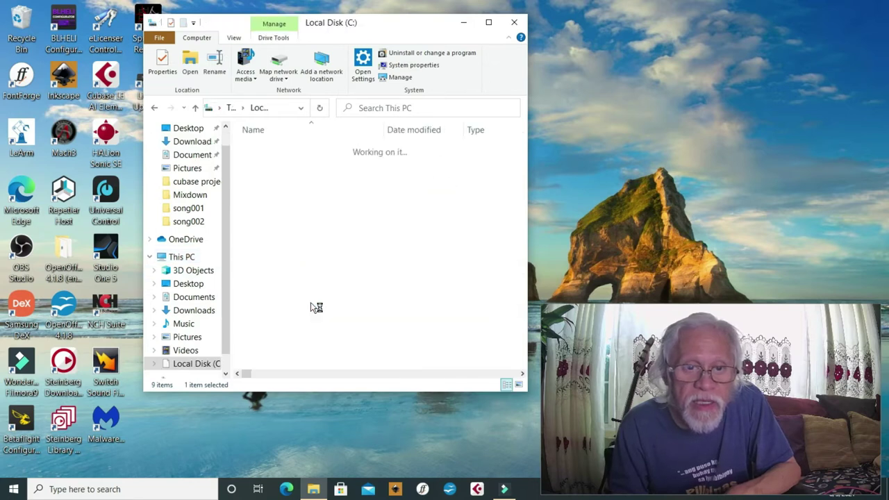
scroll(353, 264, down, 1)
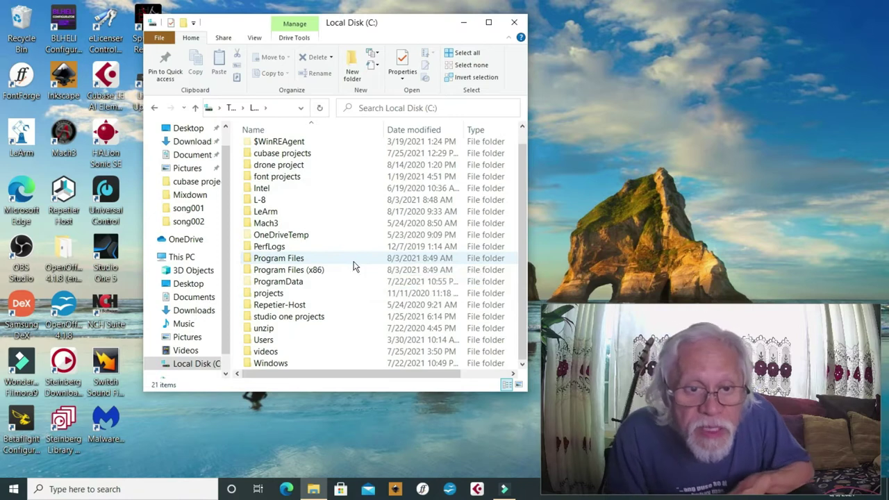
double_click(311, 201)
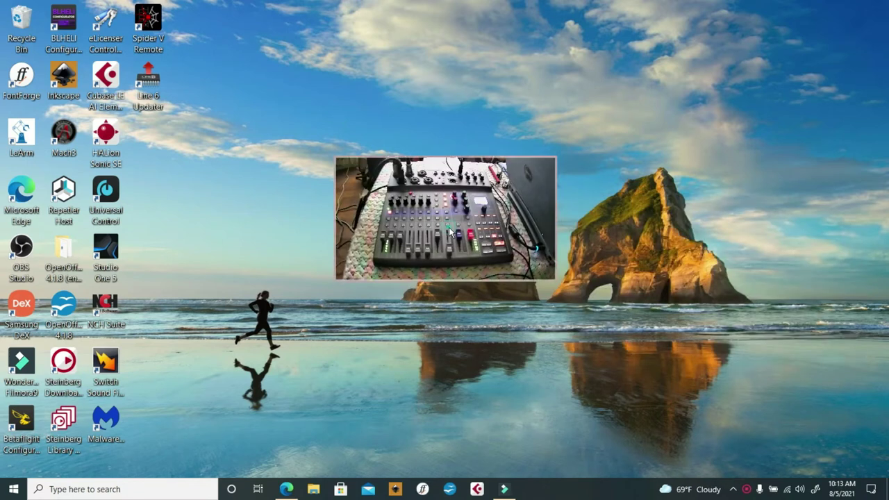
drag(450, 233, 719, 277)
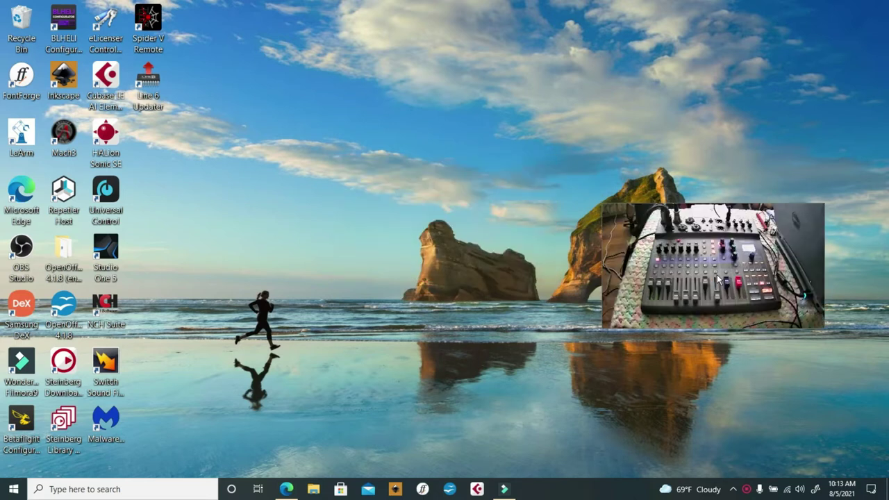
drag(601, 299, 523, 322)
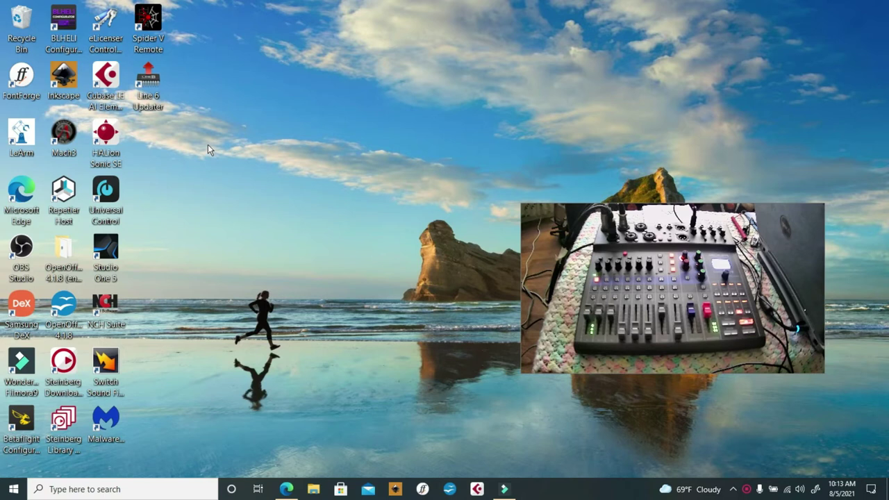
- Launch Cubase LE AI Elements and start creating a new project from the Steinberg hub's recording templates
double_click(110, 80)
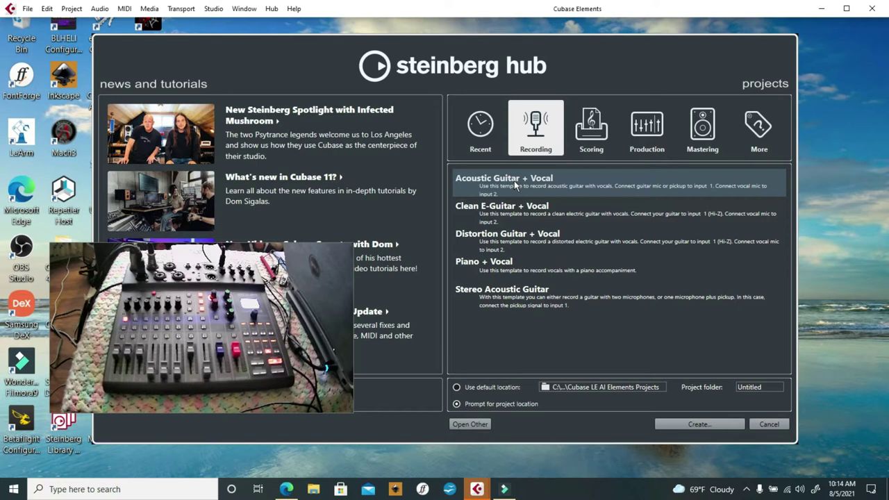
click(705, 423)
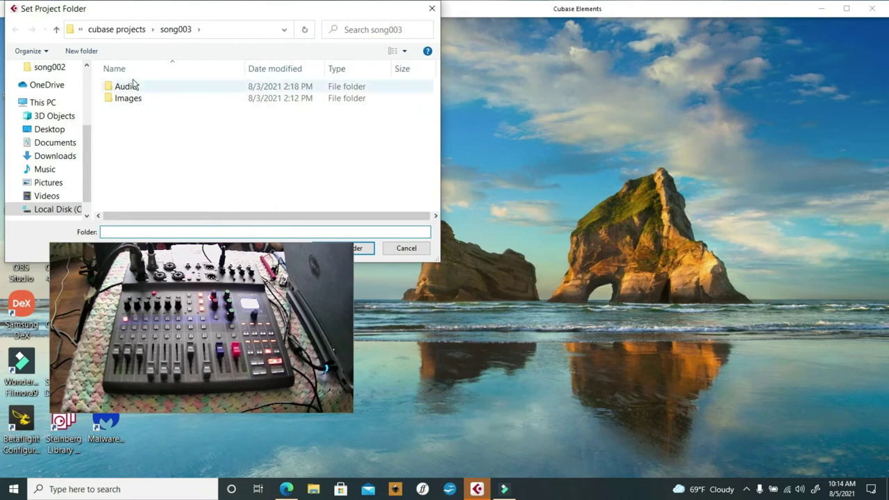
- Create a new folder named "sample" inside the cubase projects folder for the new project
click(118, 29)
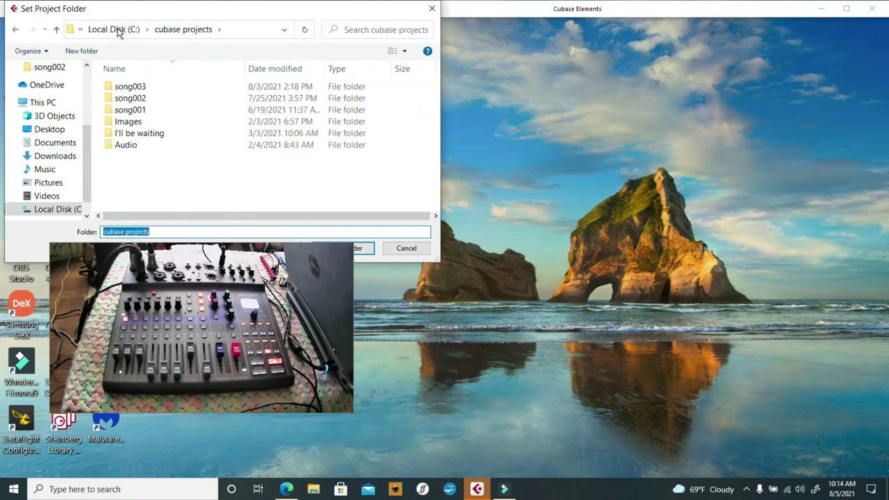
right_click(159, 173)
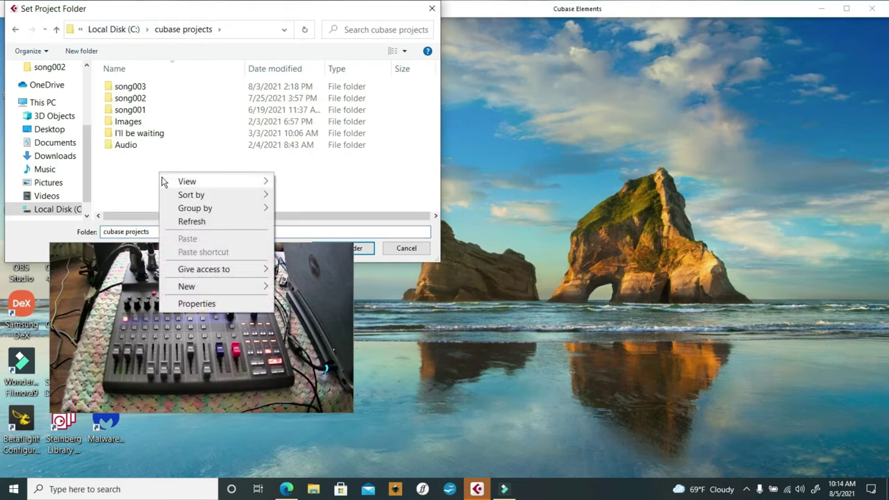
mouse_move(232, 289)
click(298, 288)
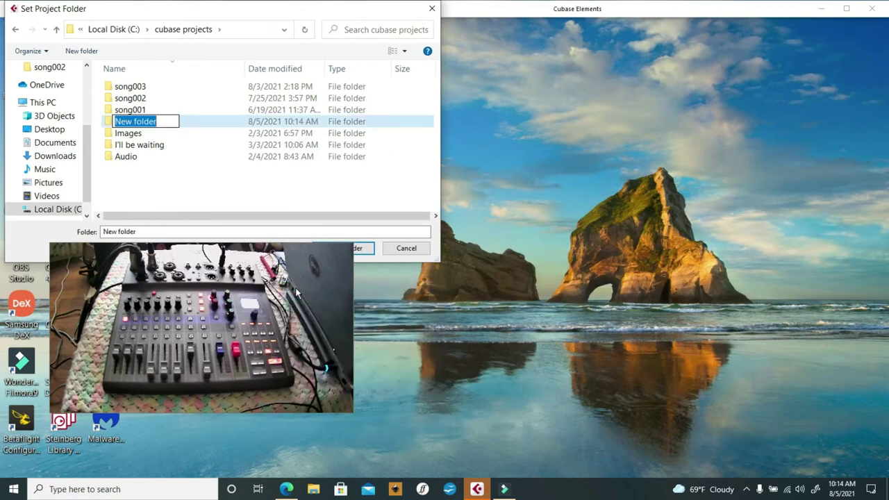
text(sa)
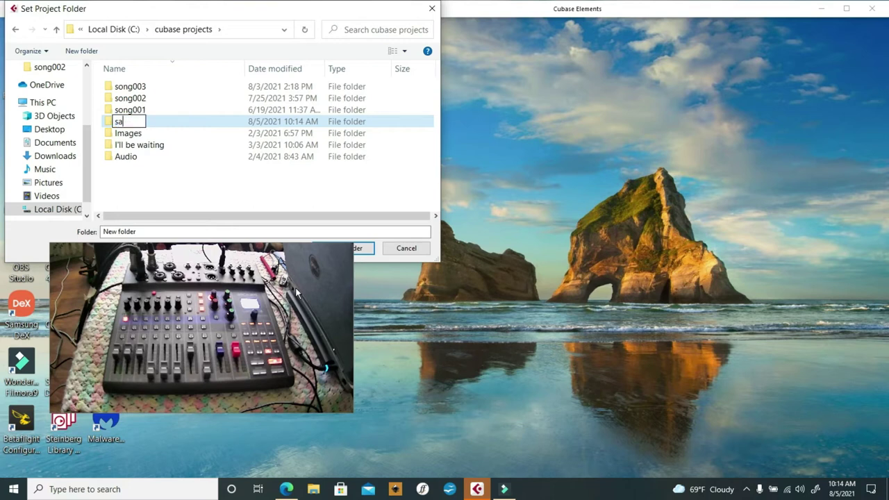
text(mple)
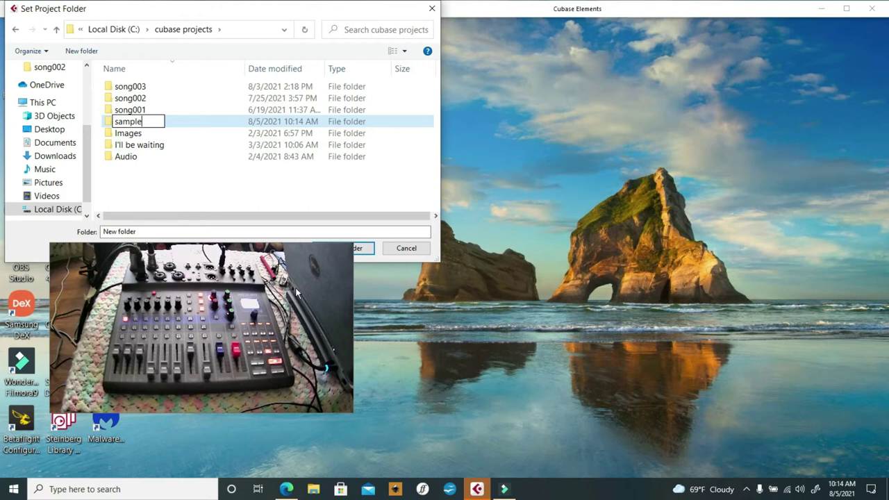
key(Return)
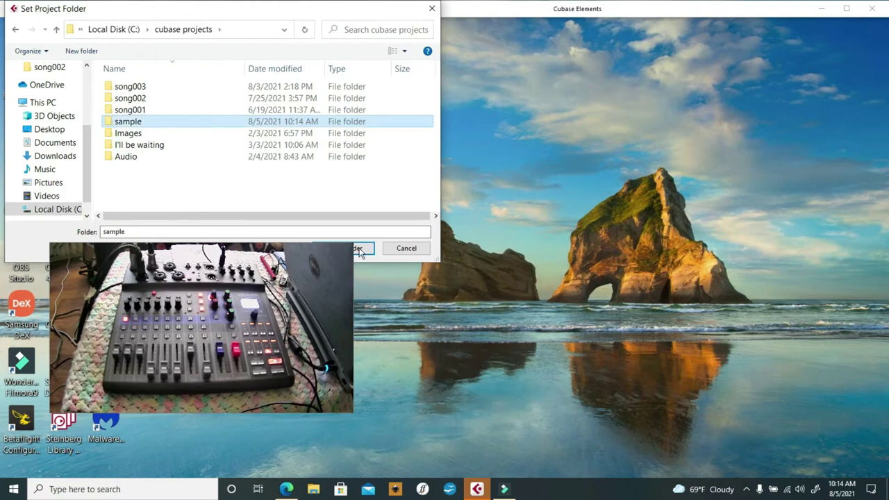
- Choose the sample folder as the project folder to create the project, and maximize its project window
drag(296, 309, 698, 285)
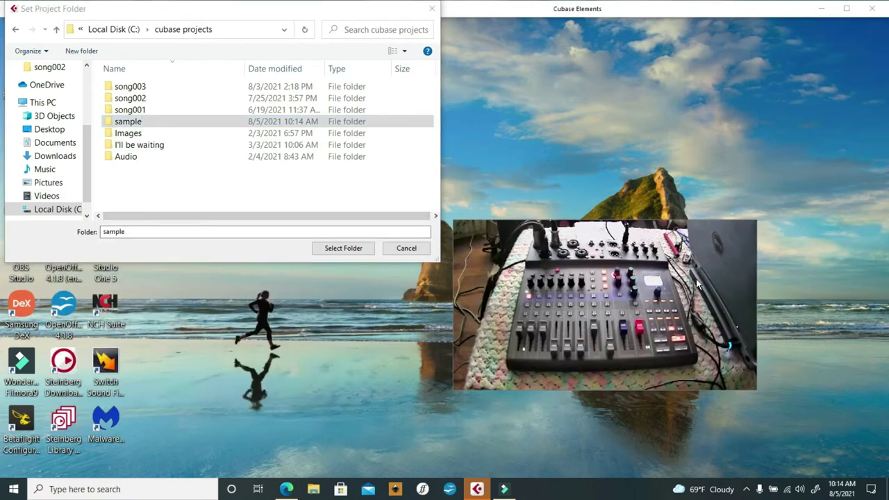
click(351, 251)
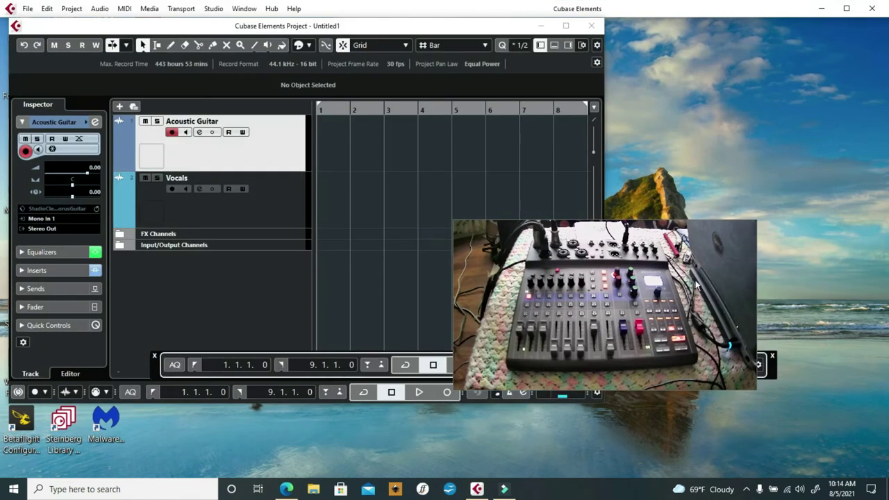
drag(701, 278, 790, 198)
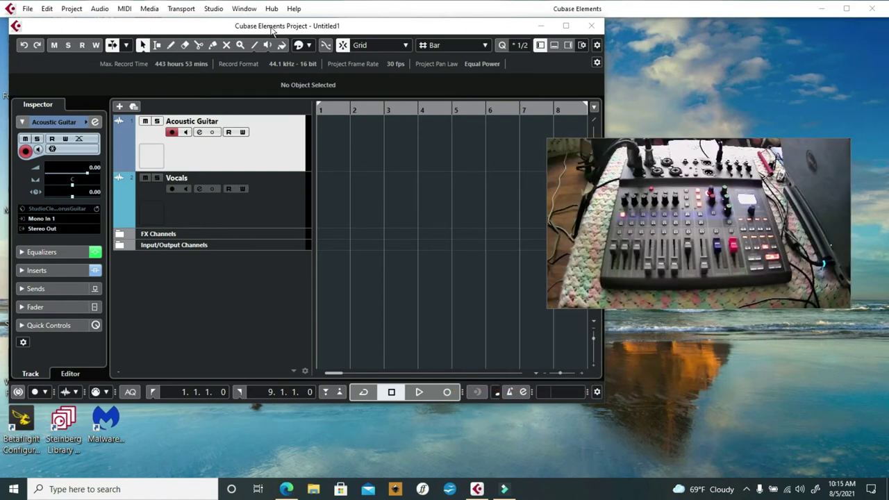
click(566, 26)
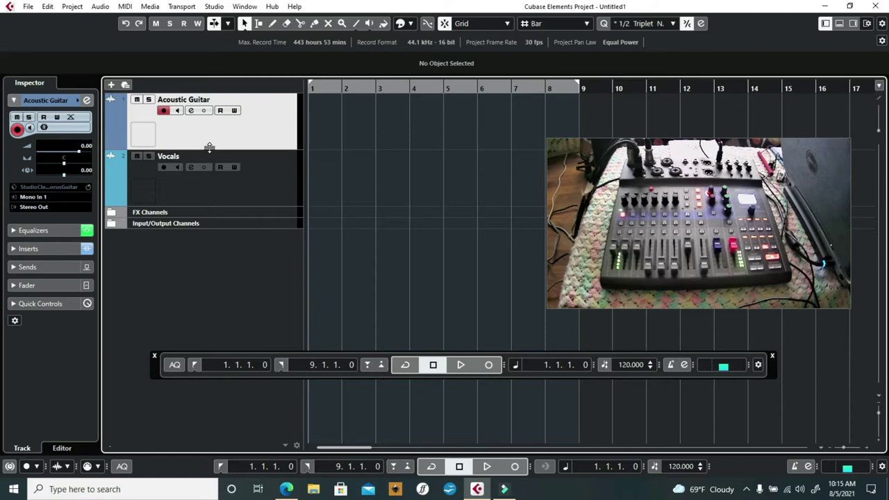
- In Studio Setup, select ZOOM L-8 ASIO Driver as the audio system's ASIO driver and agree to switch to it
click(217, 7)
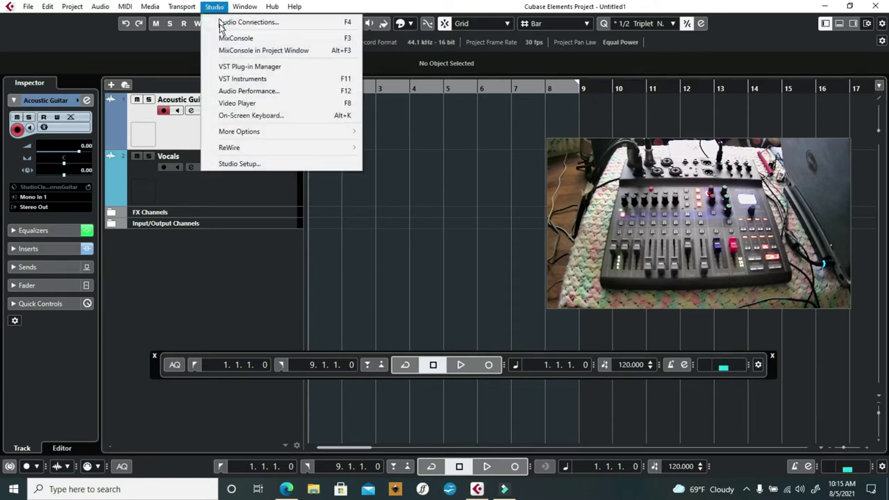
click(224, 164)
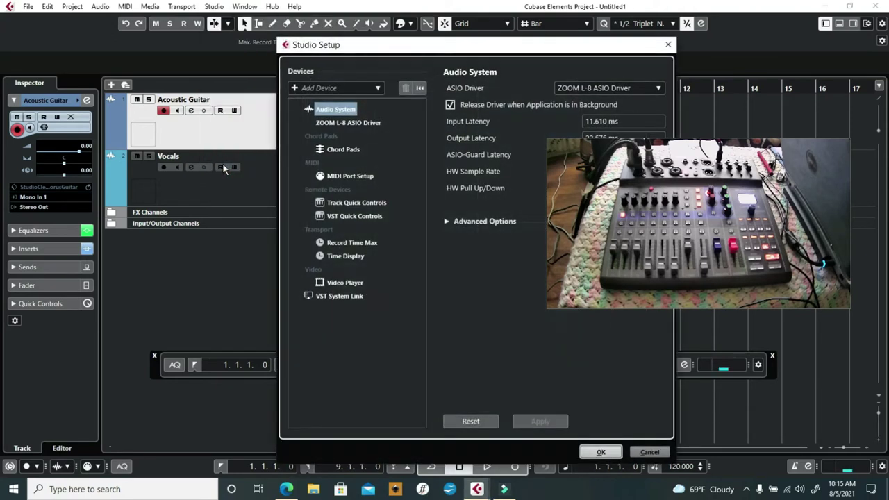
drag(758, 208, 760, 324)
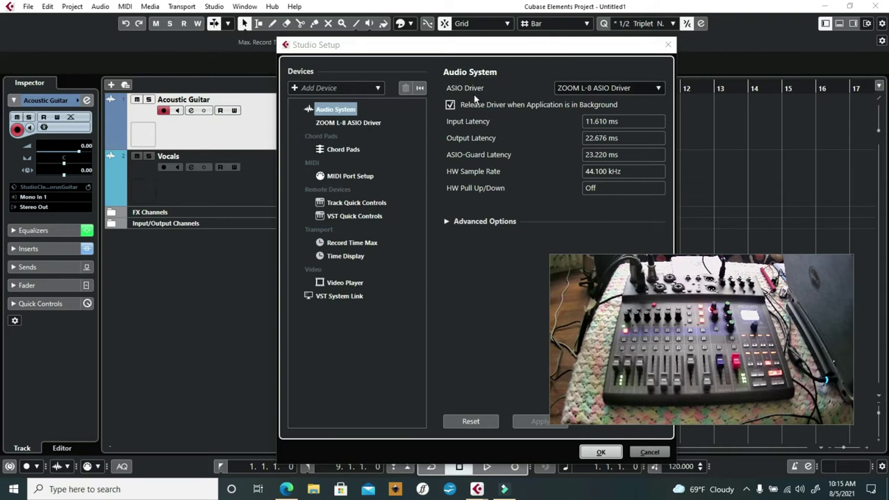
click(659, 89)
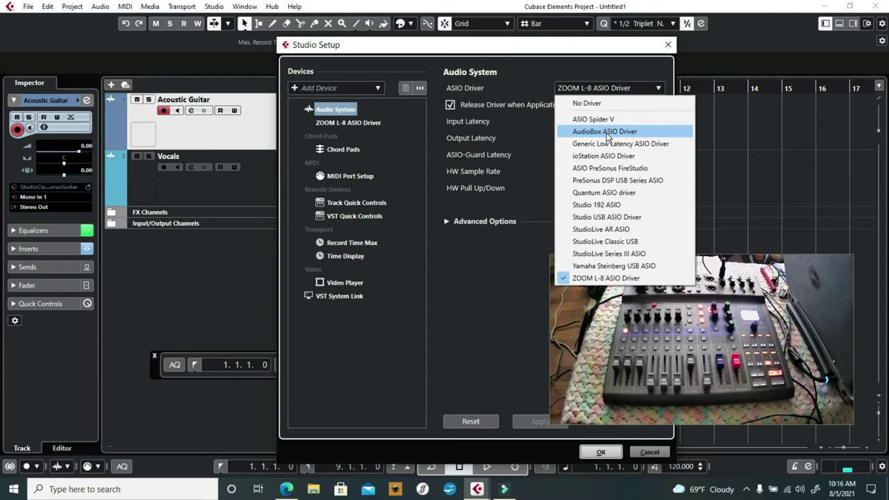
click(608, 279)
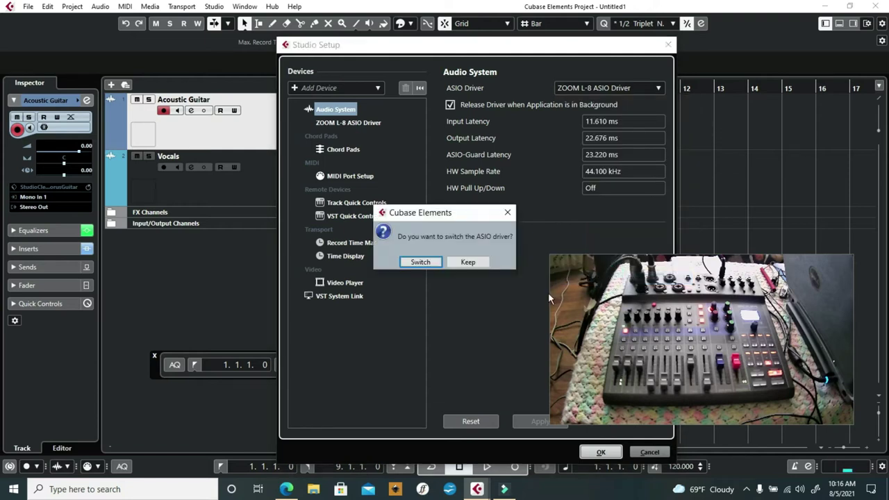
click(419, 262)
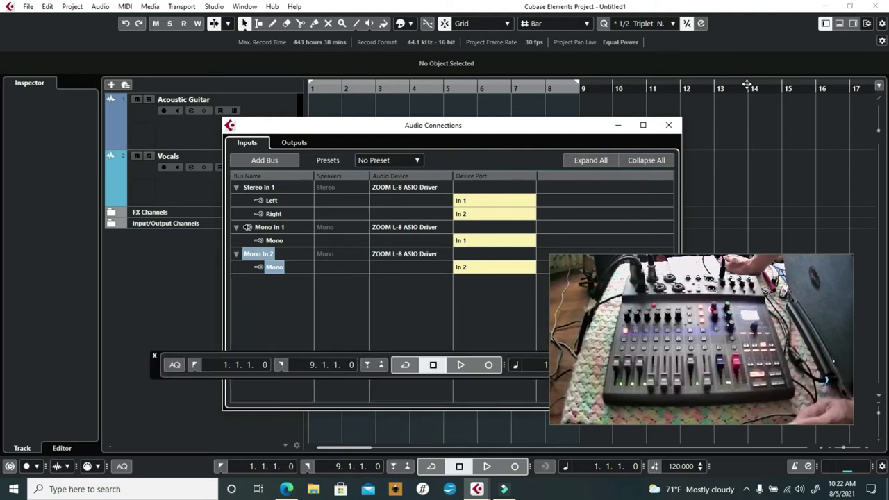
- Add one mono input bus named "Moono In3" in Audio Connections and assign it to device port In 3
click(254, 308)
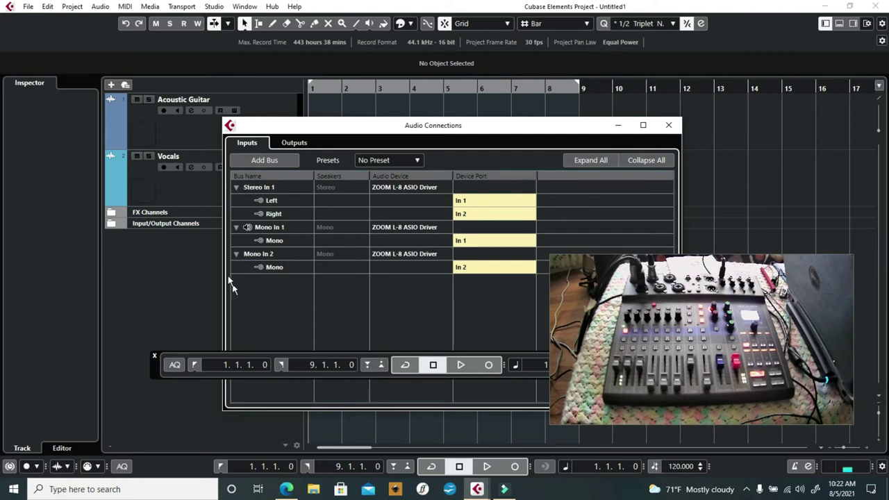
click(264, 161)
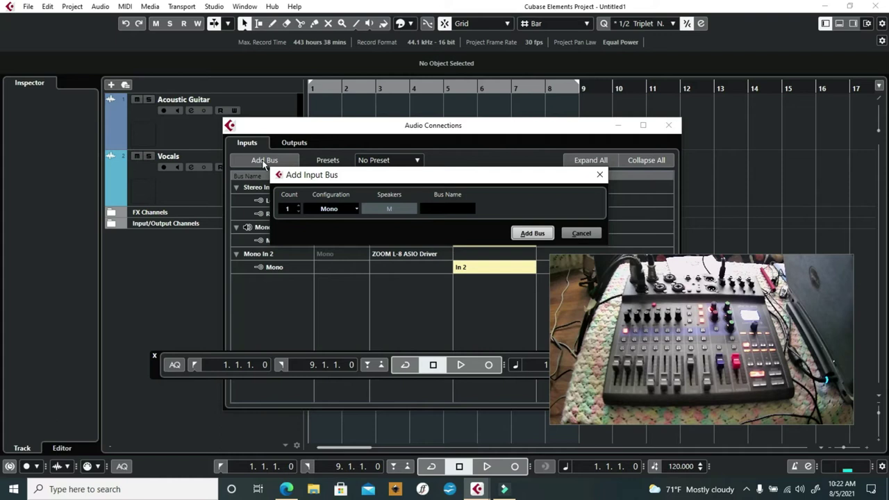
text(Moono In3)
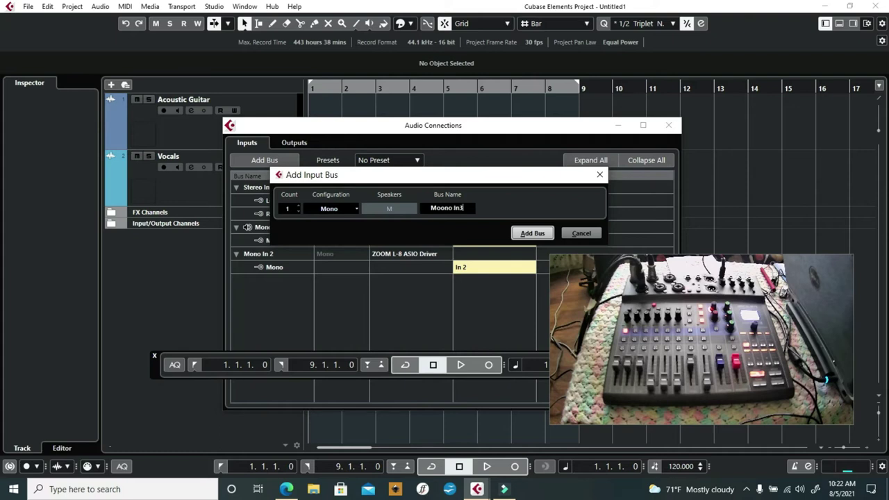
click(533, 234)
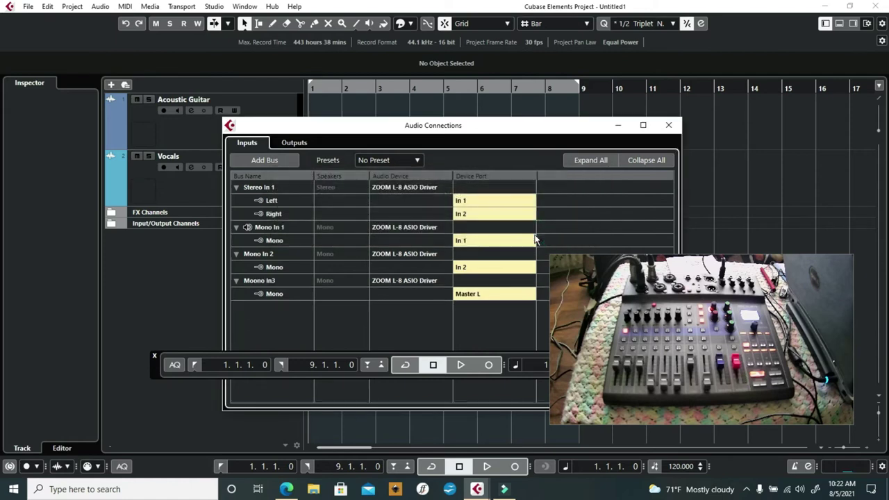
click(469, 295)
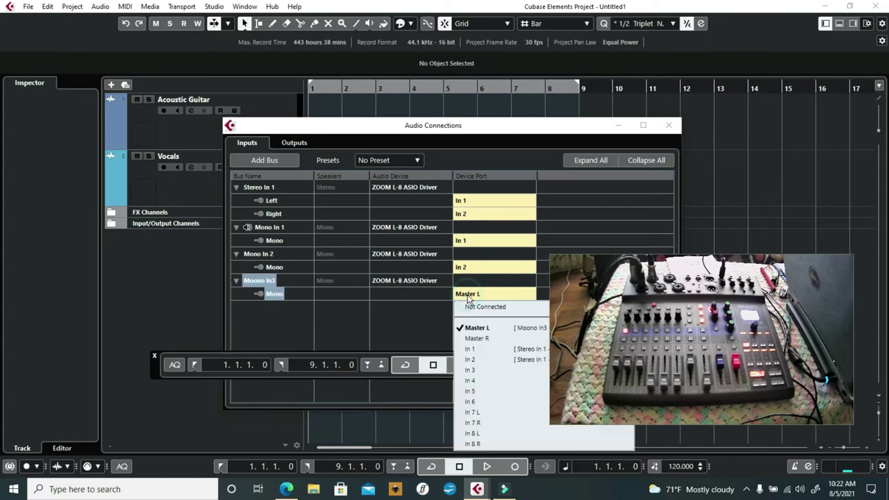
click(478, 371)
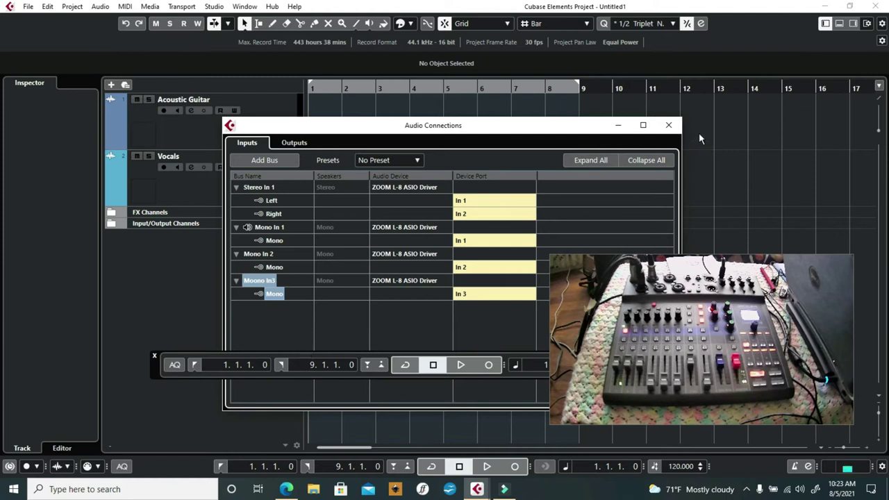
click(669, 126)
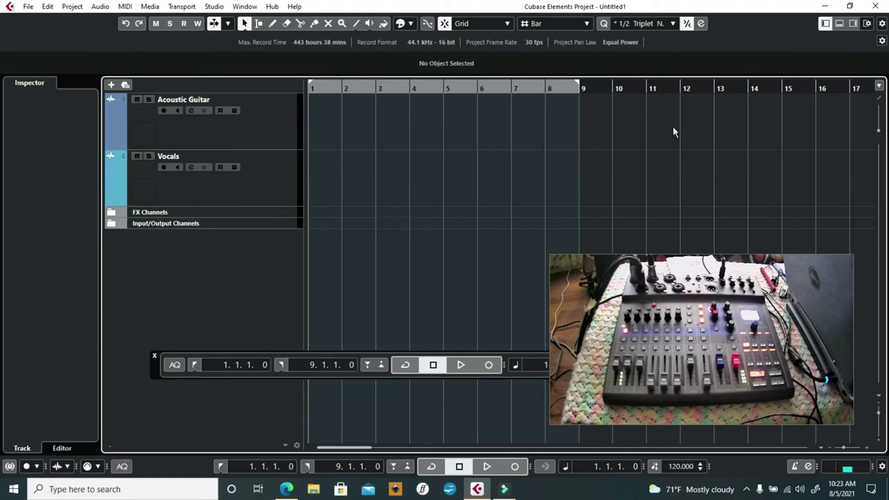
- Set the Acoustic Guitar track's input routing to Mono In 2 in its channel settings
click(281, 131)
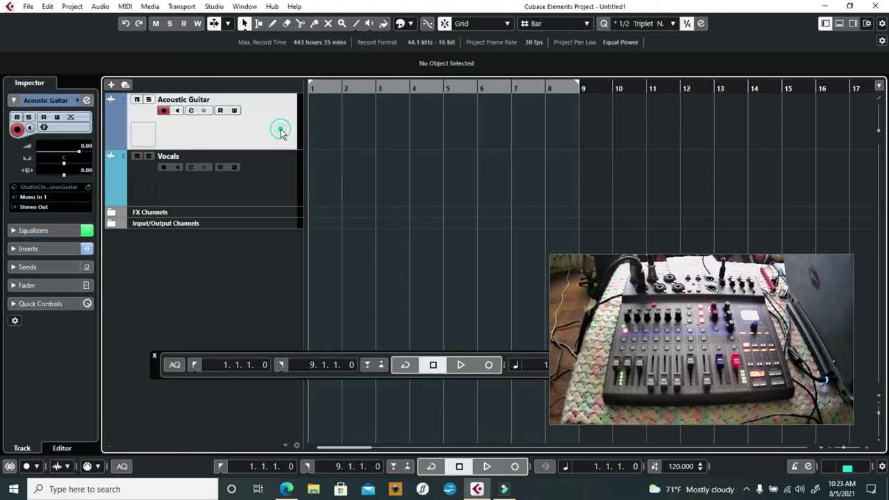
click(275, 193)
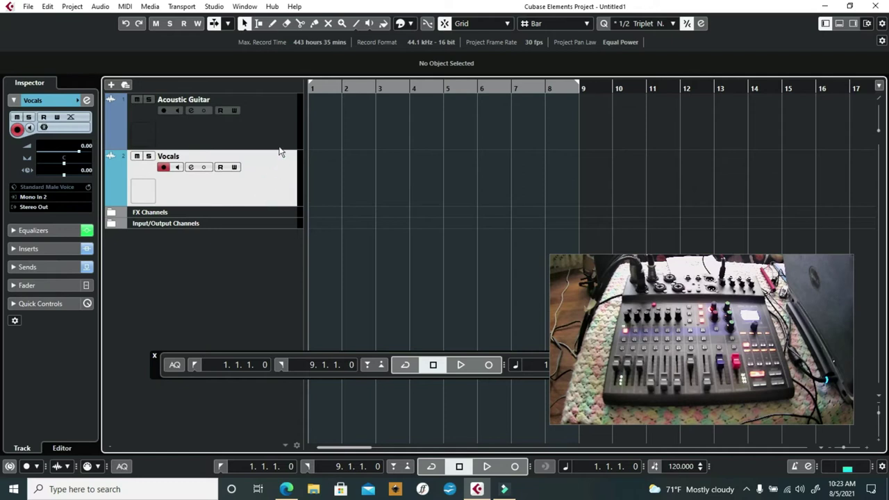
click(275, 116)
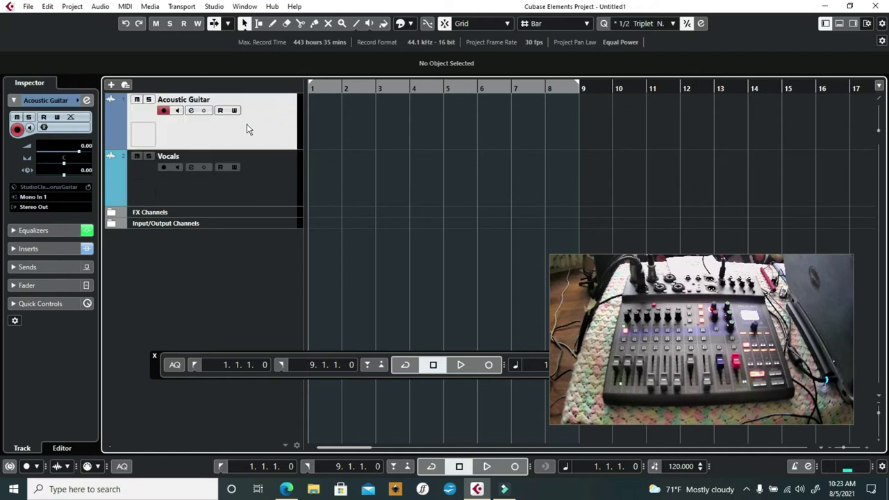
click(191, 111)
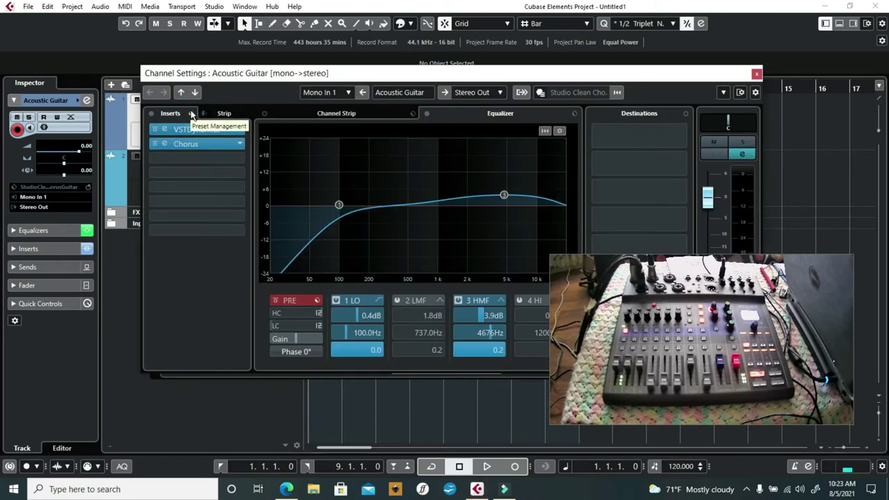
click(349, 93)
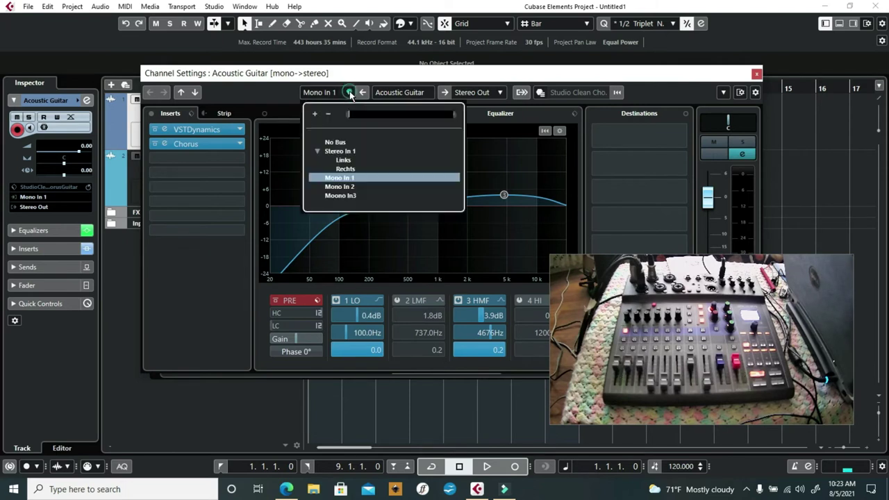
click(339, 187)
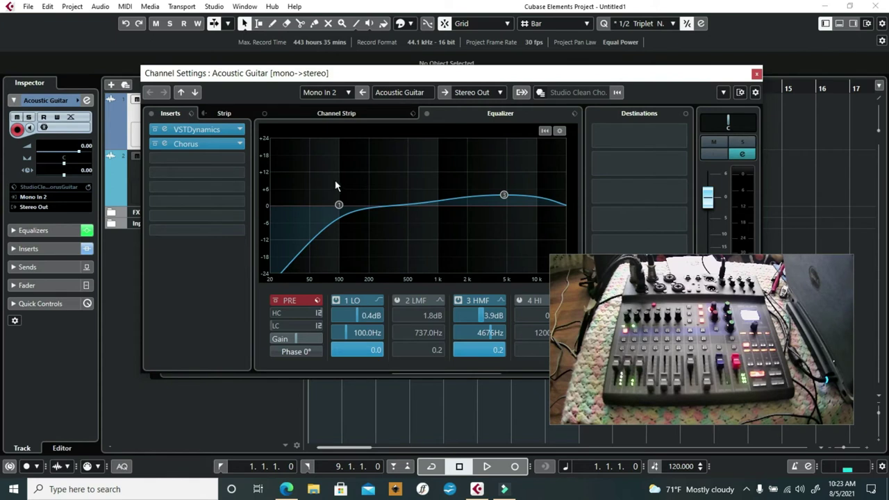
click(757, 75)
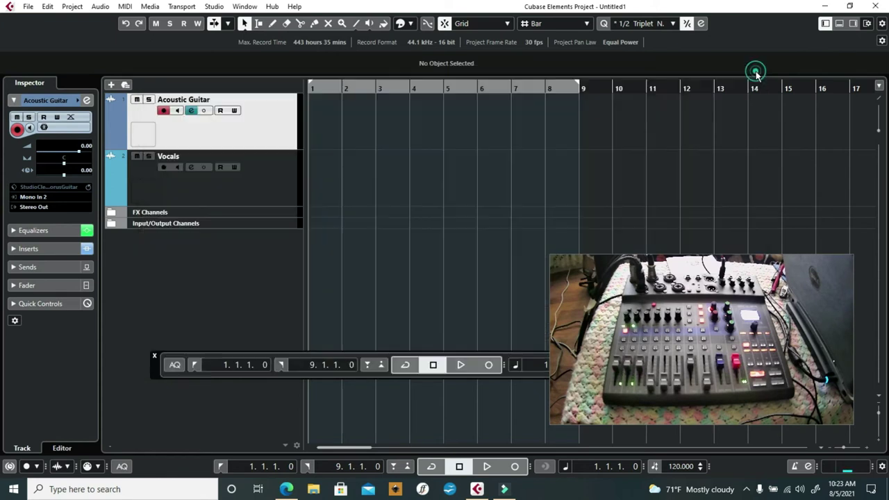
- Enable input monitoring on the Acoustic Guitar track and check the incoming signal in its channel equalizer
click(177, 110)
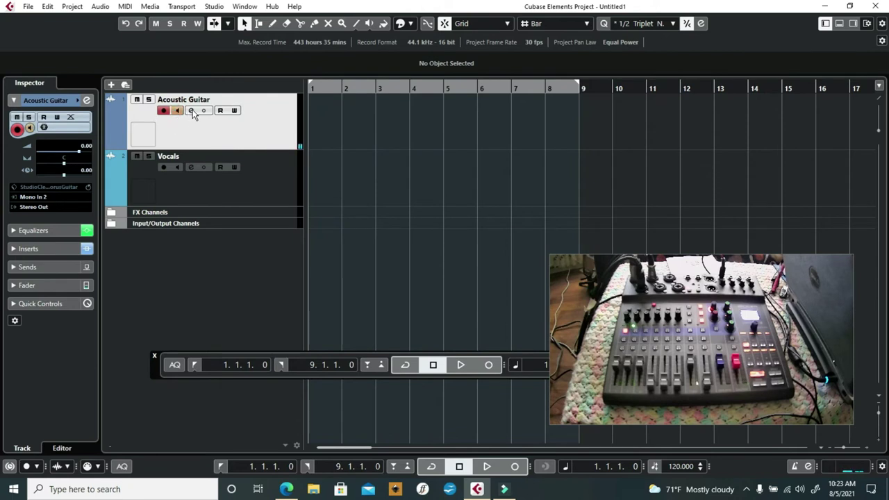
click(190, 111)
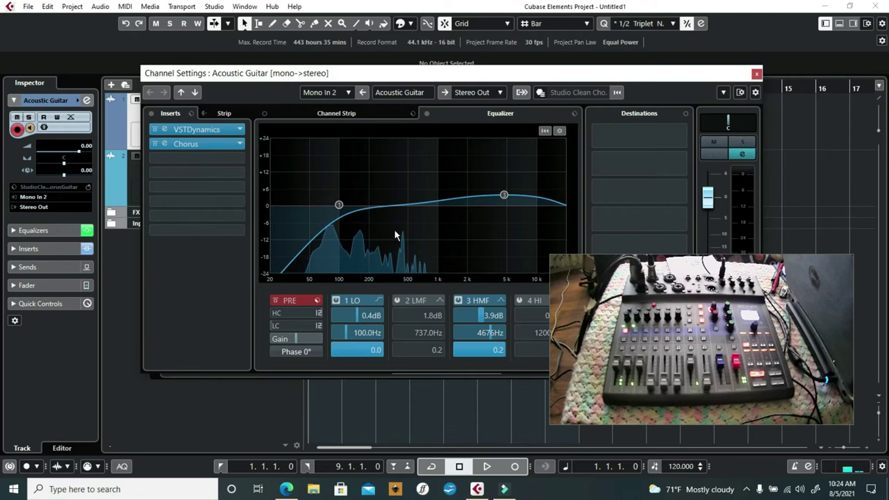
click(756, 74)
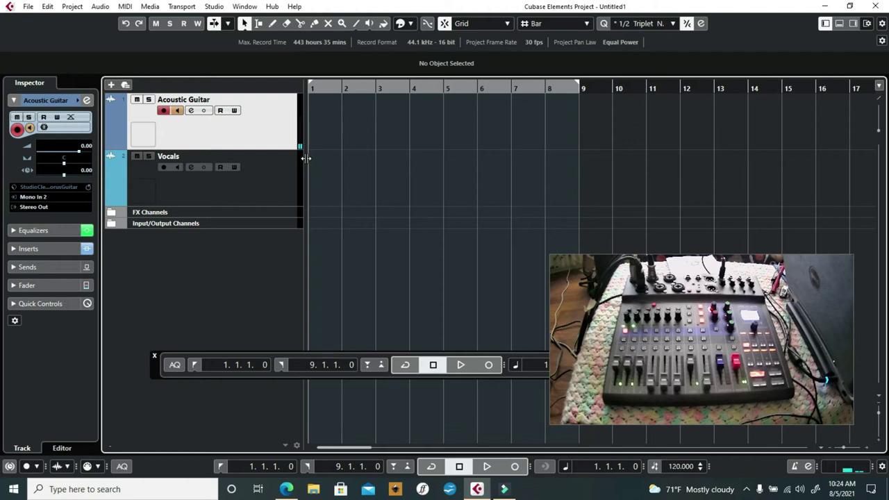
- Enable input monitoring on the Vocals track and set its input routing to Mono In 1
click(265, 192)
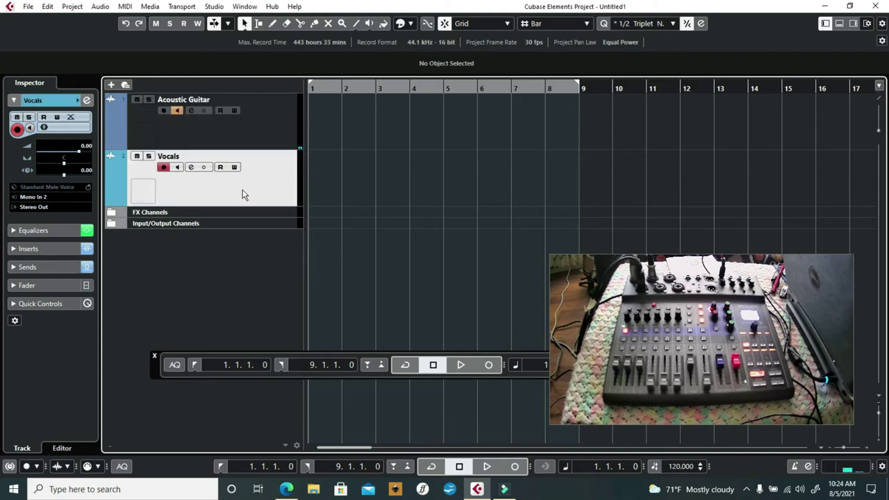
click(177, 167)
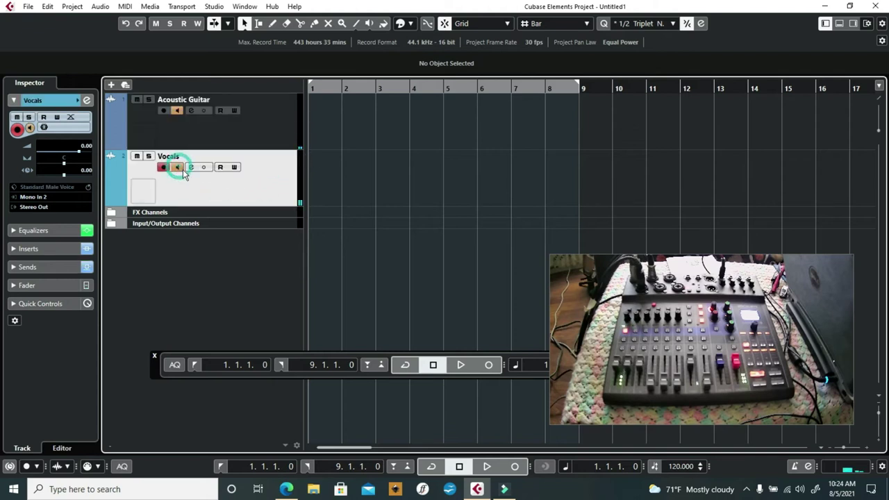
click(191, 168)
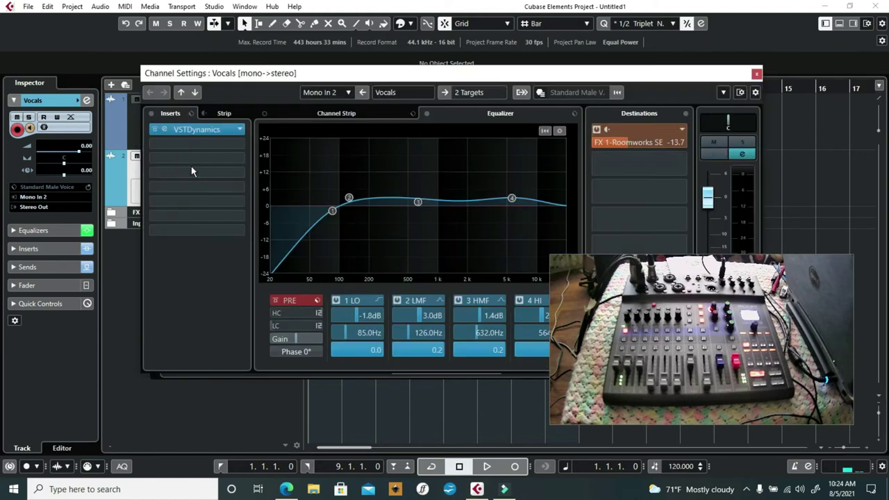
click(350, 94)
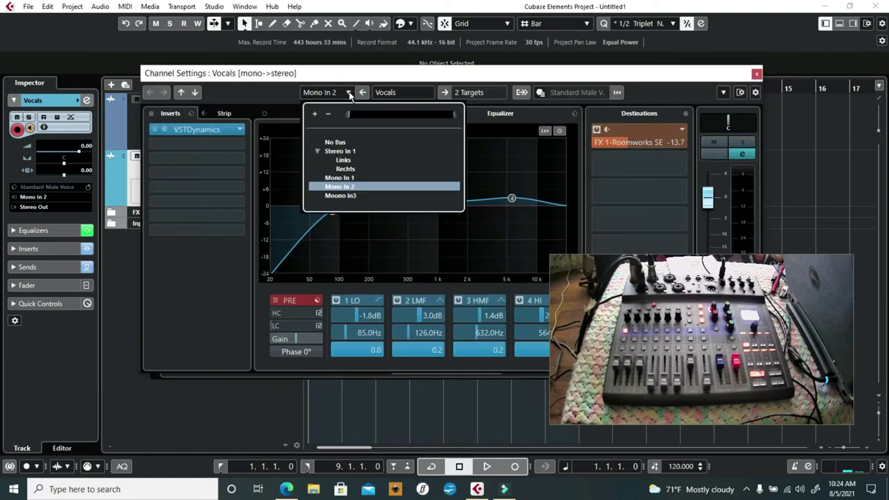
click(340, 178)
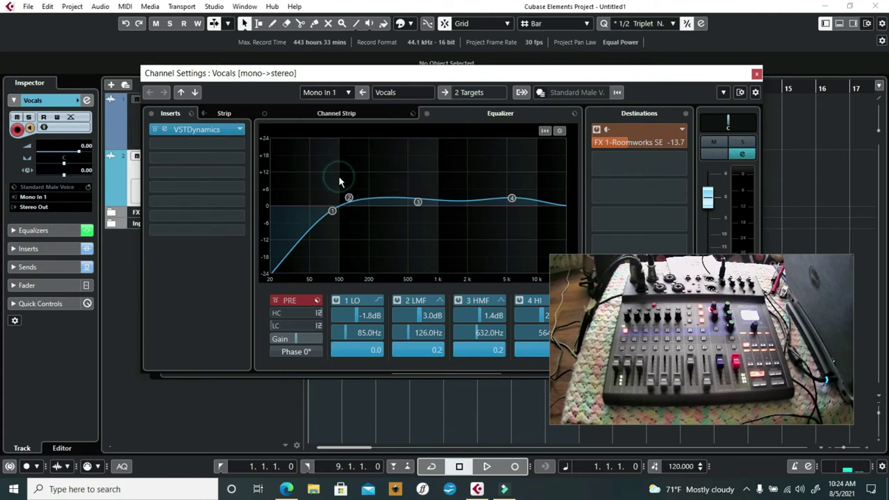
- Bypass the VSTDynamics insert on the Vocals channel and enable Read automation on that track
click(155, 130)
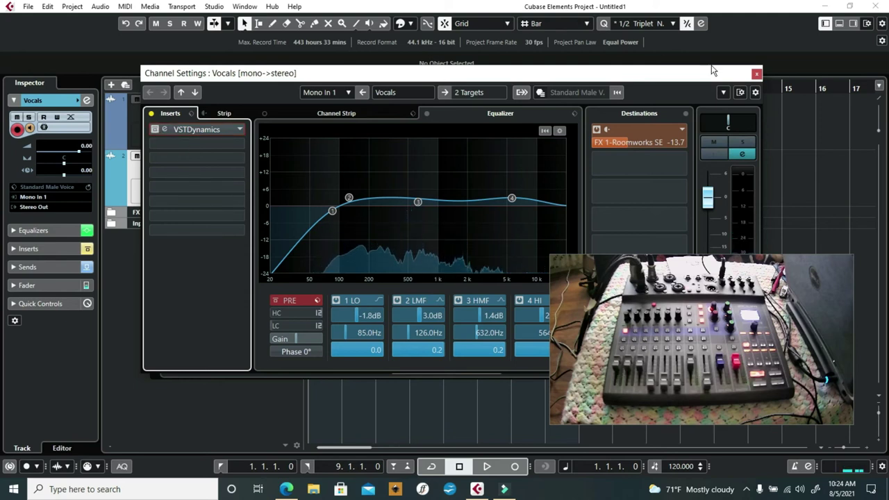
click(757, 74)
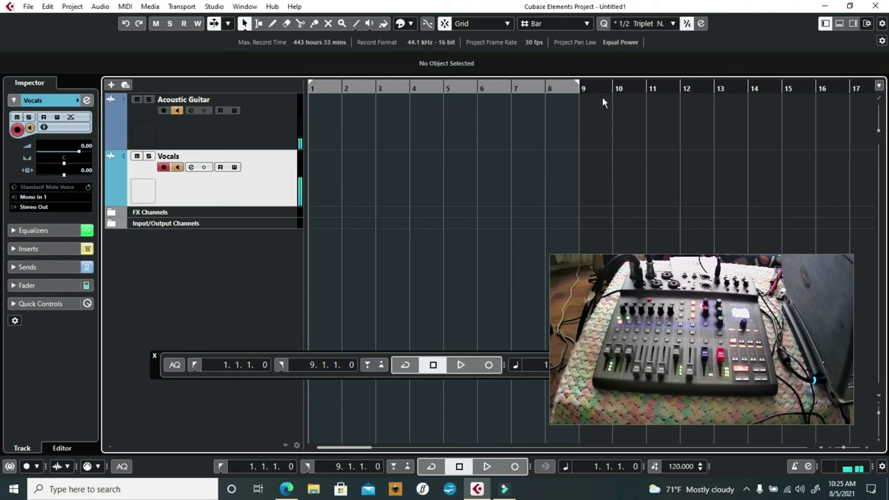
click(221, 167)
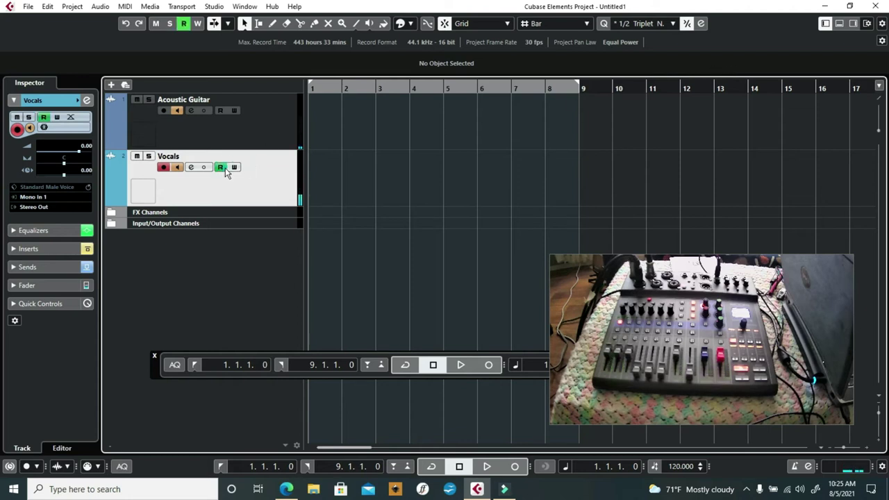
- Enable Write automation on the Vocals track and both Read and Write automation on the Acoustic Guitar track
click(234, 169)
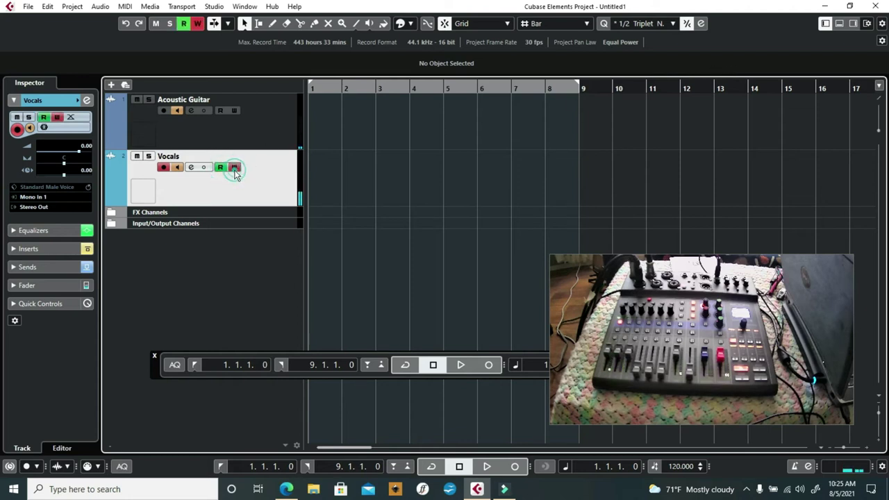
click(220, 127)
click(220, 110)
click(234, 111)
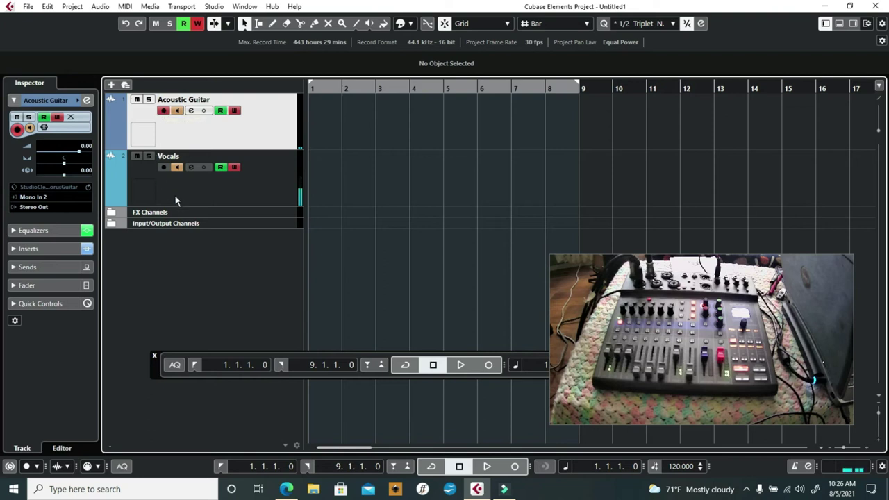
click(234, 195)
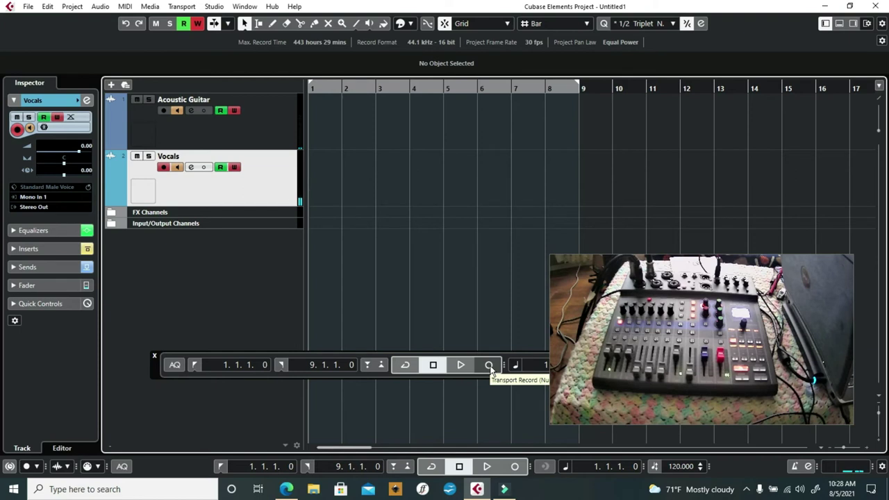
click(489, 365)
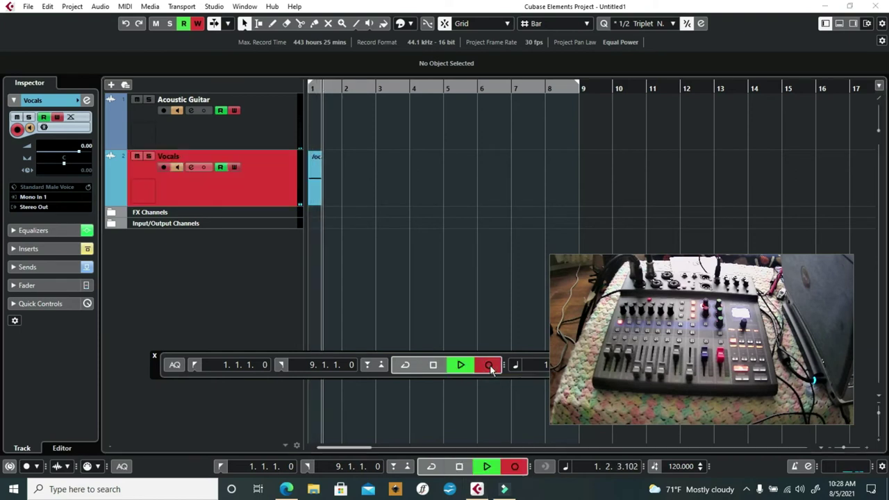
click(432, 365)
click(338, 191)
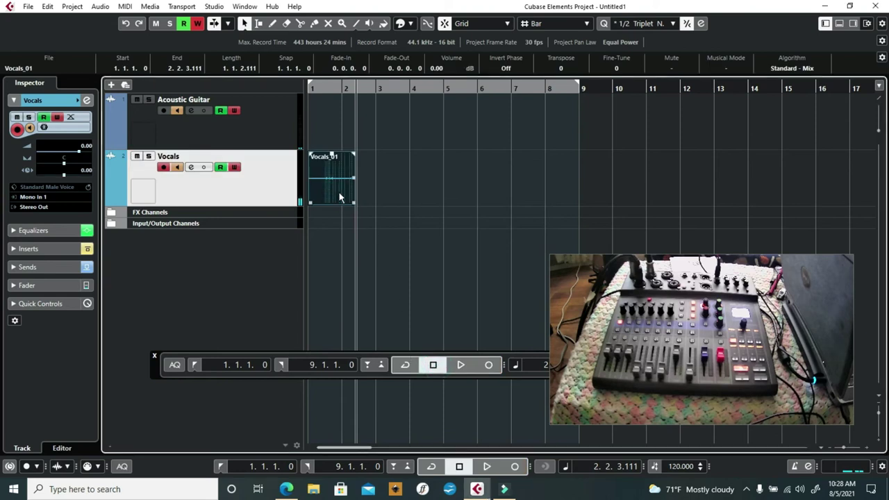
key(Delete)
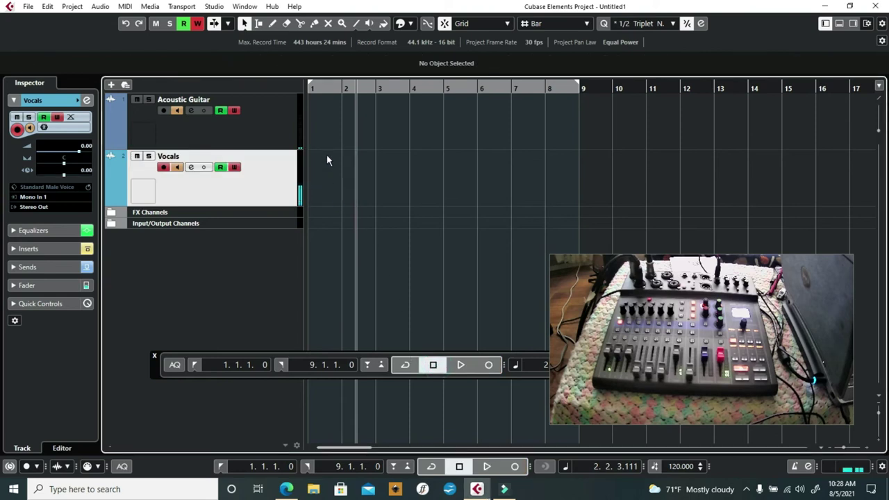
- Arm Acoustic Guitar together with Vocals and record both tracks simultaneously from the project start to about bar 13
click(277, 131)
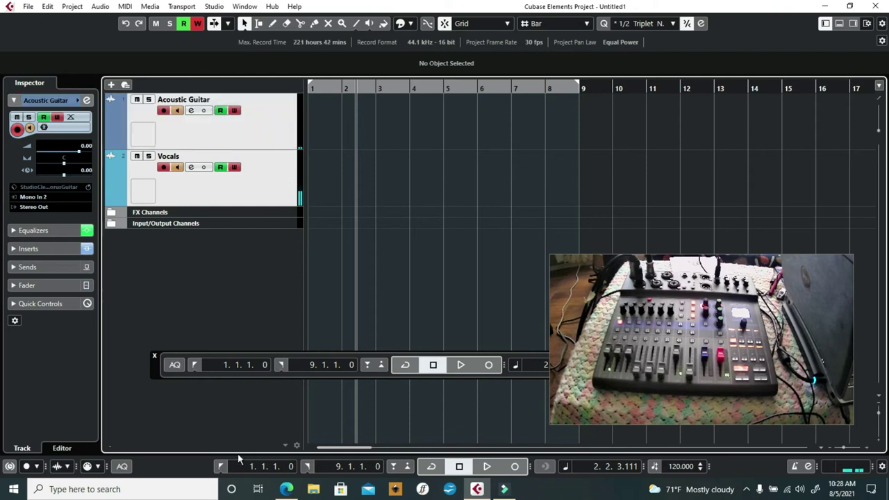
click(220, 467)
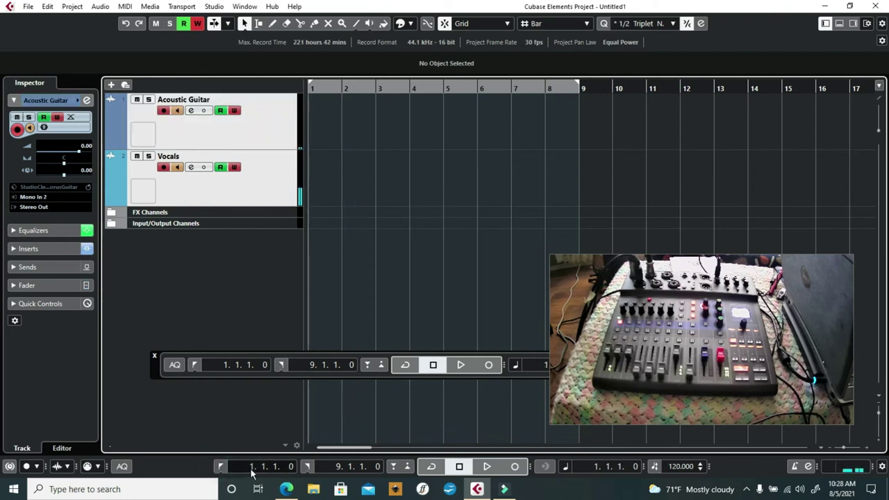
click(489, 365)
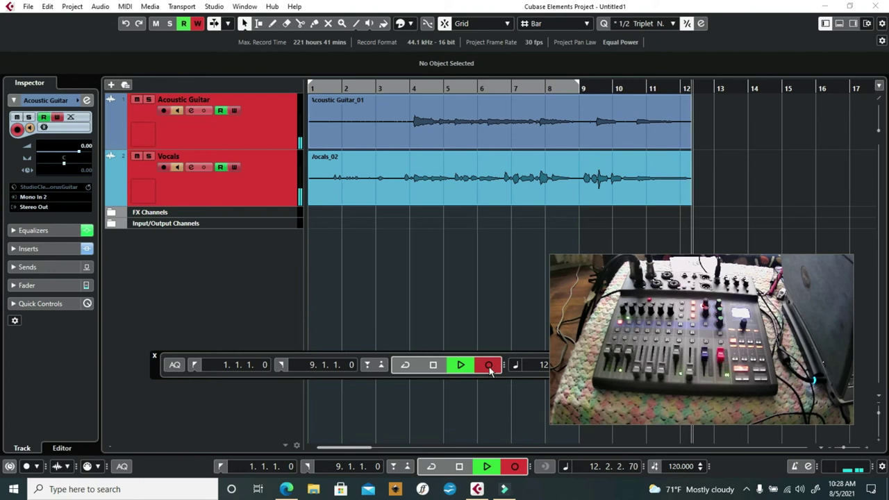
click(459, 467)
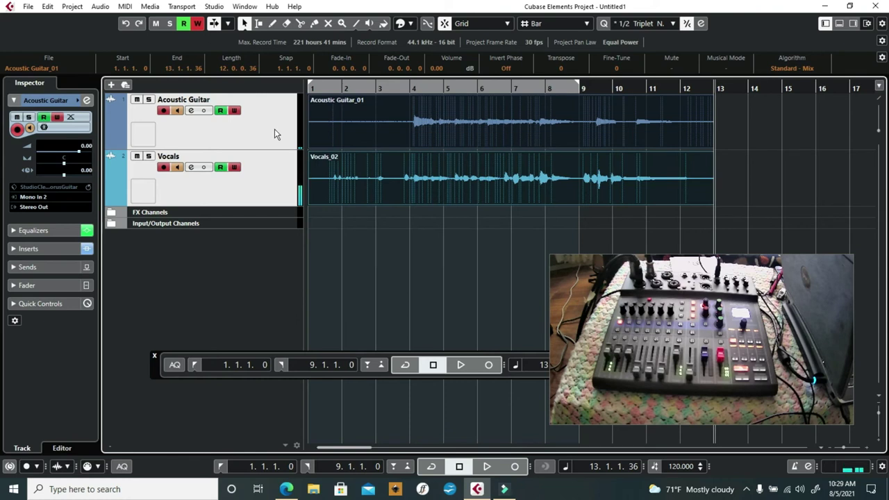
mouse_move(351, 133)
click(284, 141)
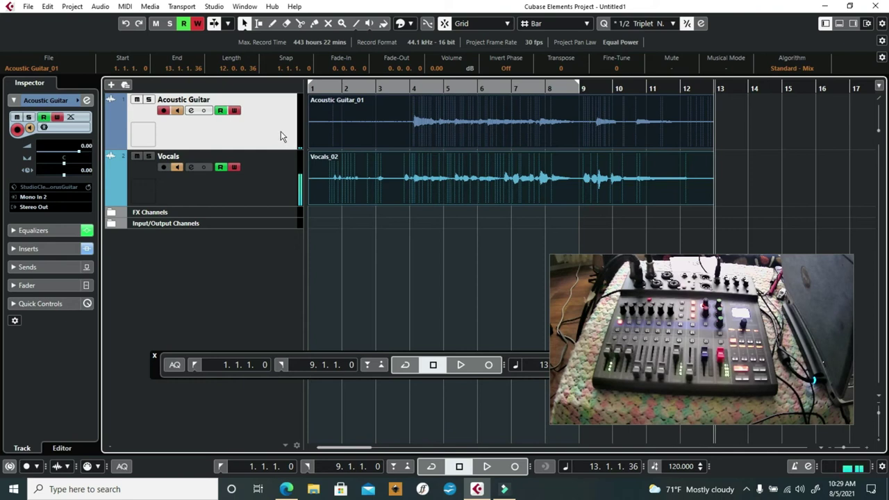
click(273, 185)
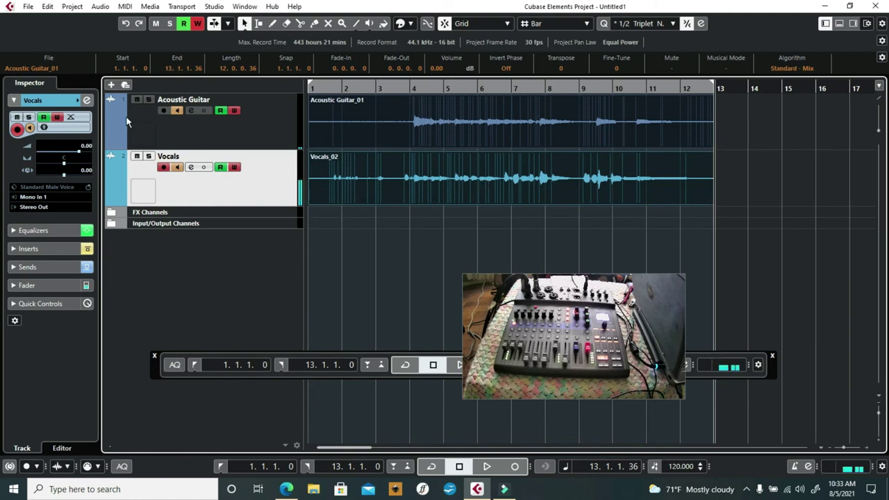
click(270, 133)
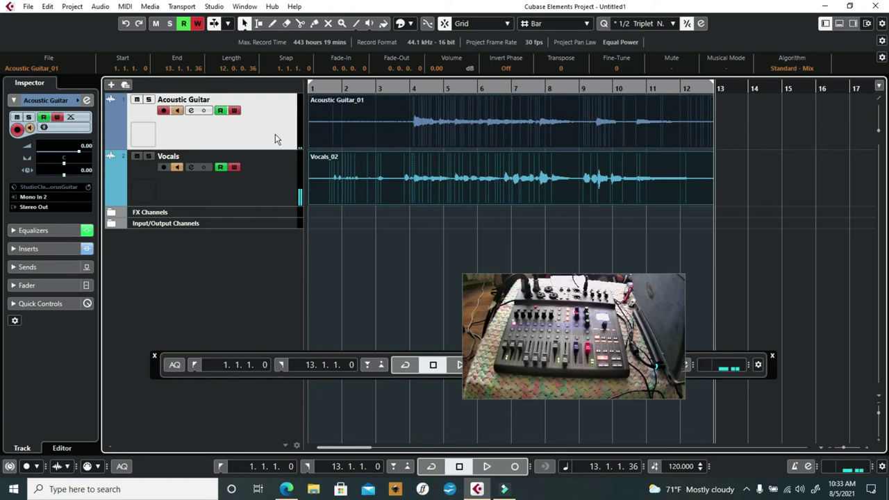
- Turn off input monitoring on both tracks and play the recorded take from the left locator through to its end
click(196, 366)
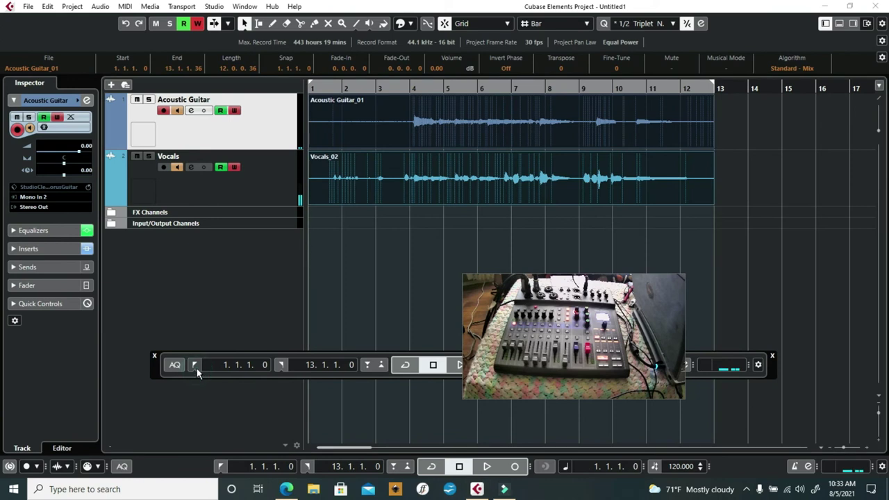
key(Down)
click(461, 365)
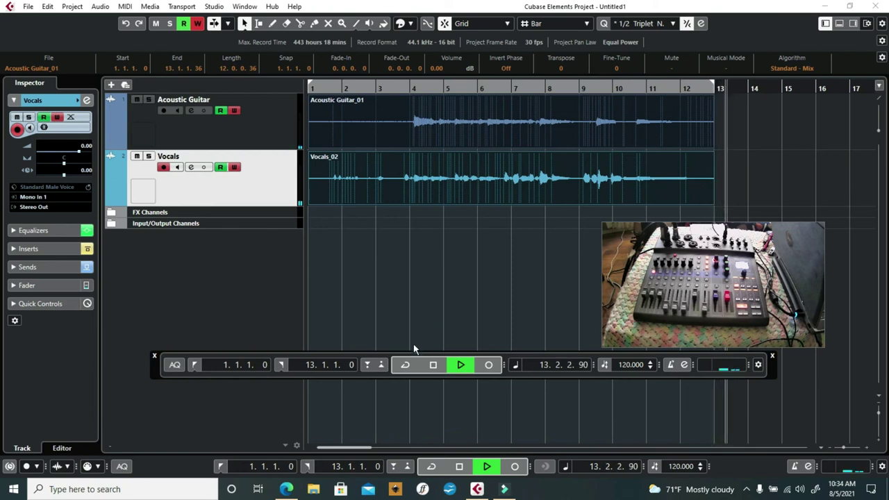
click(432, 367)
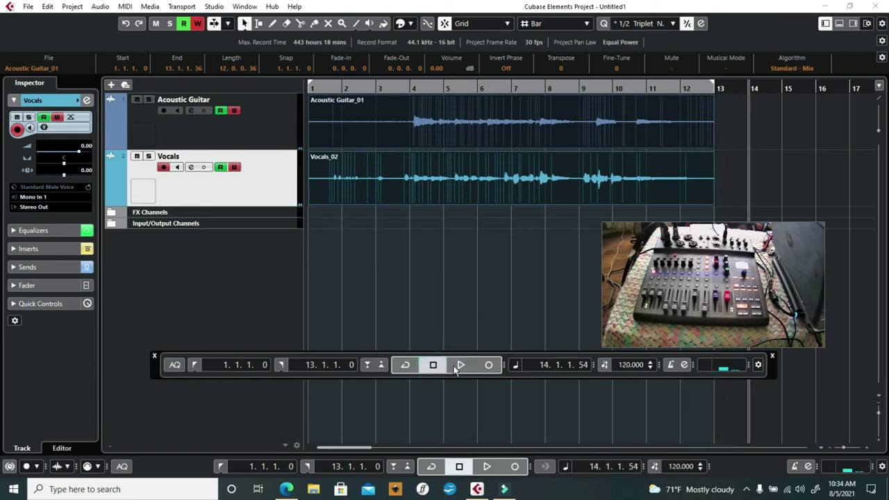
- Solo the Acoustic Guitar track and listen to its recording from the project start to just past bar 13
click(197, 364)
click(194, 137)
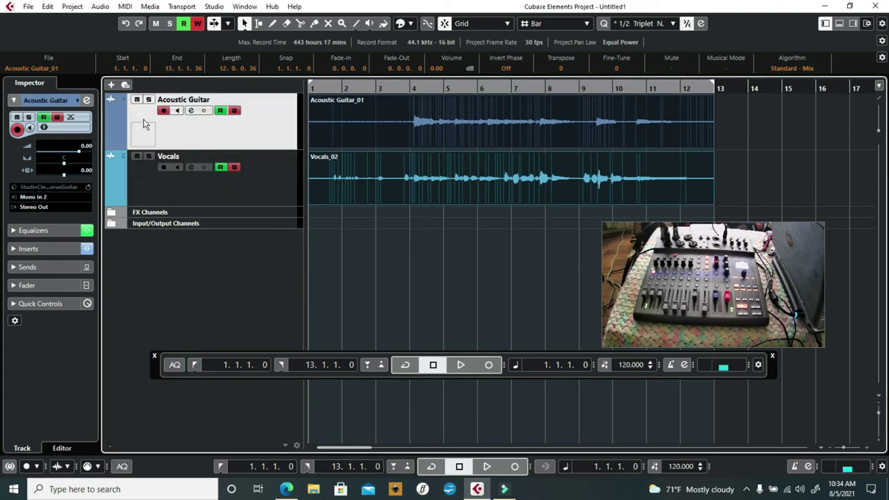
click(148, 100)
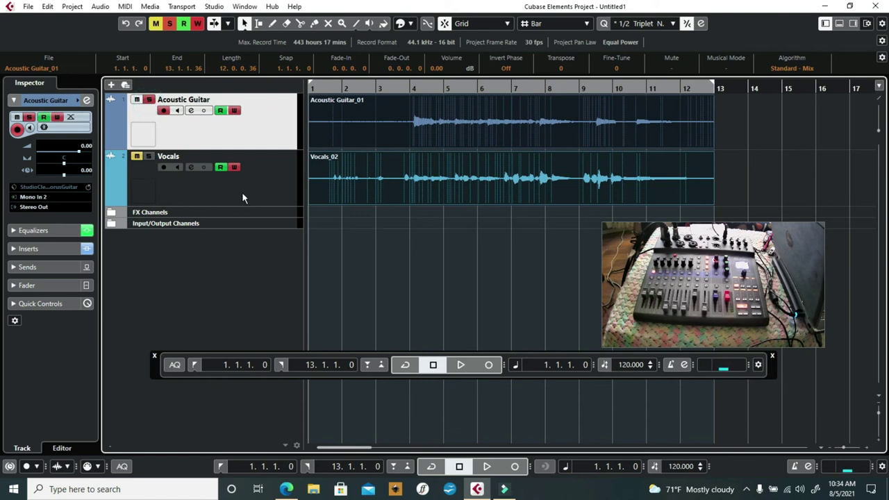
click(269, 200)
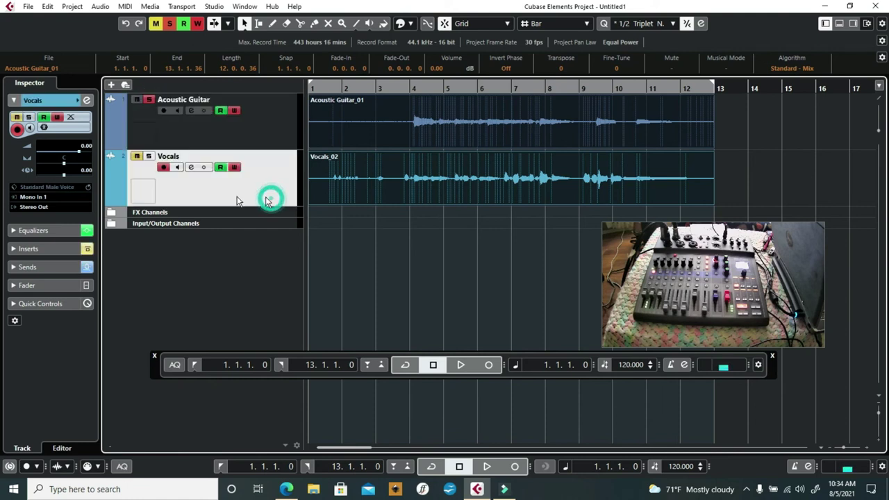
click(250, 141)
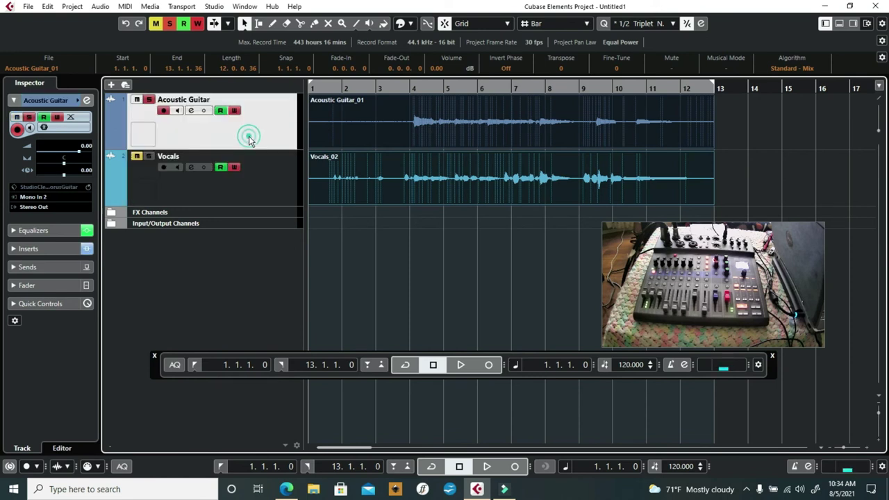
click(488, 468)
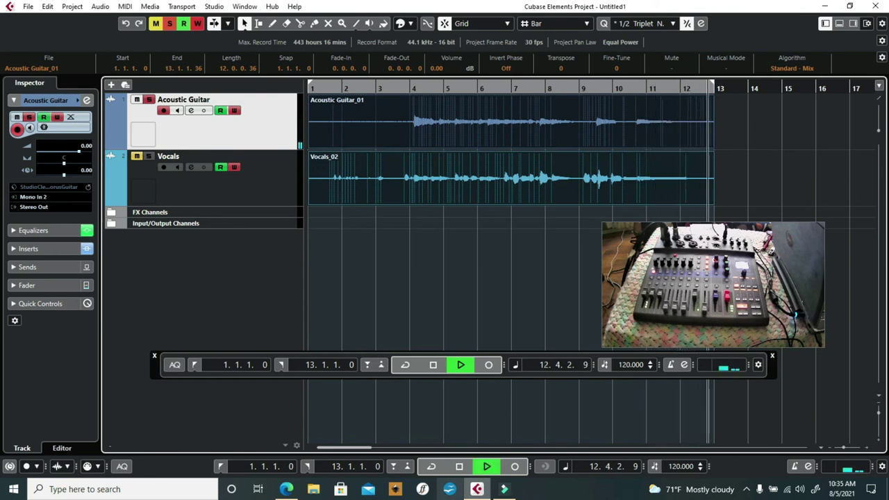
click(459, 466)
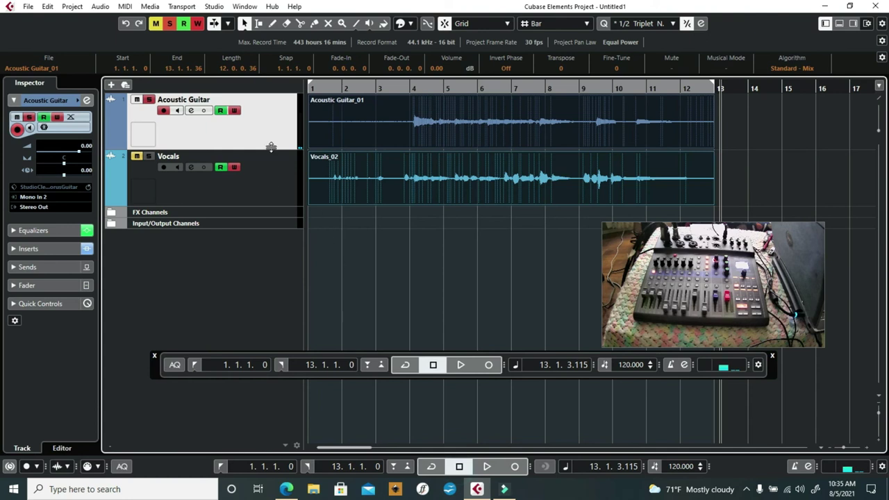
- Switch the solo from Acoustic Guitar to Vocals and play the vocal recording alone from the project start to its end
click(267, 191)
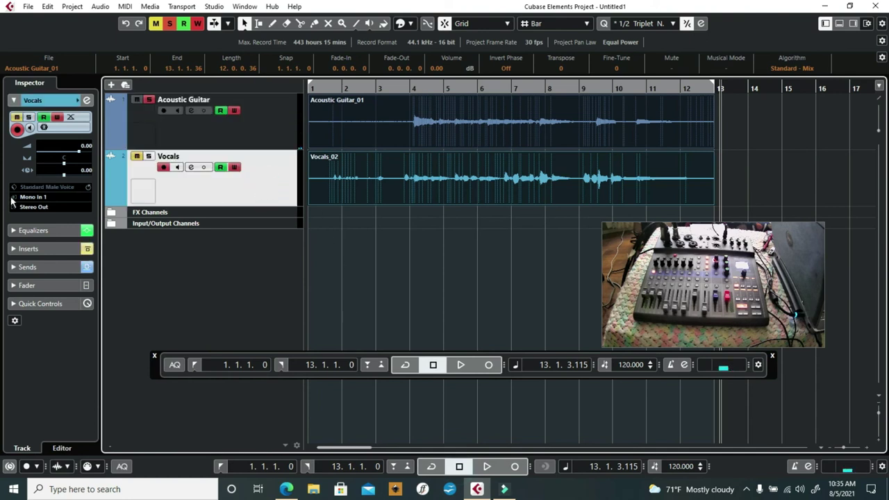
click(149, 157)
click(154, 135)
click(137, 101)
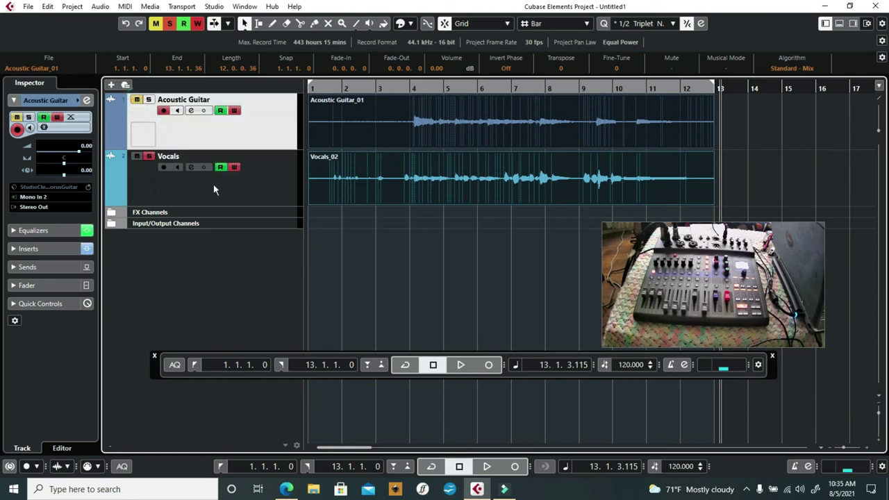
click(235, 189)
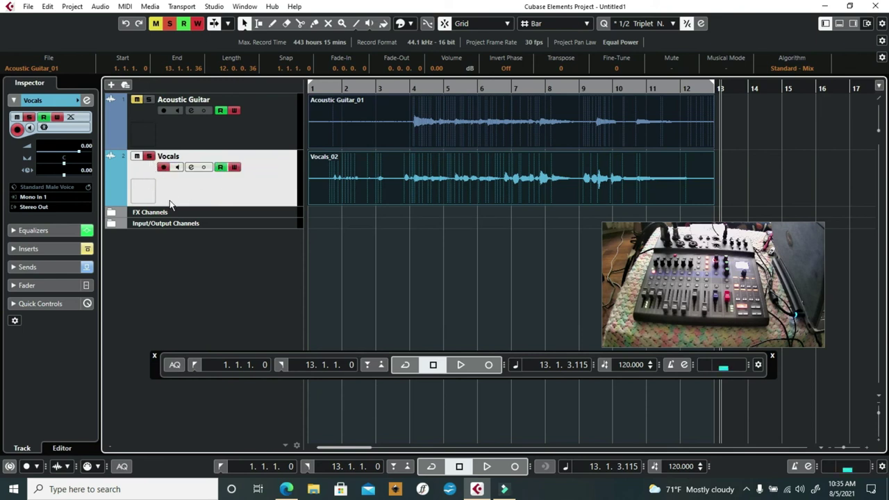
click(194, 364)
click(461, 365)
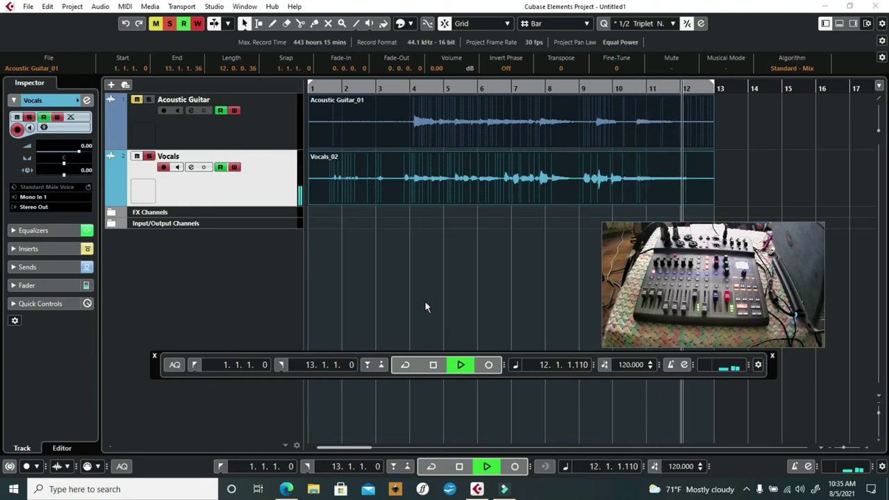
click(459, 466)
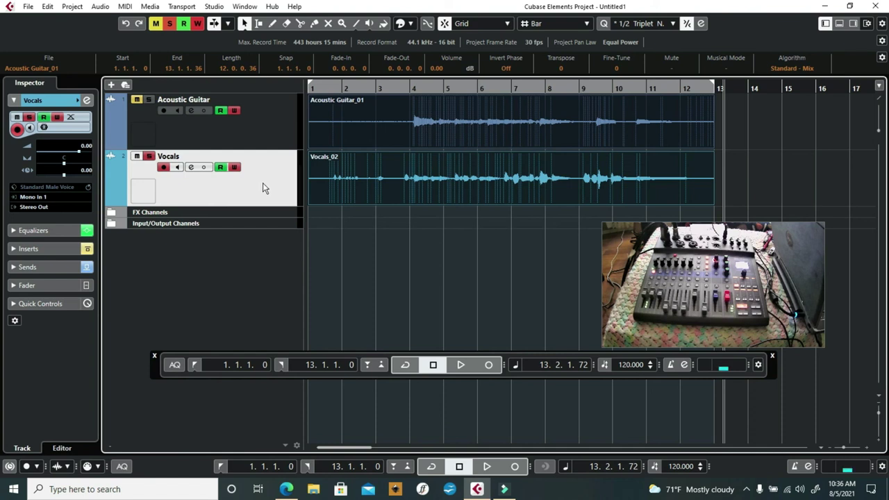
click(268, 127)
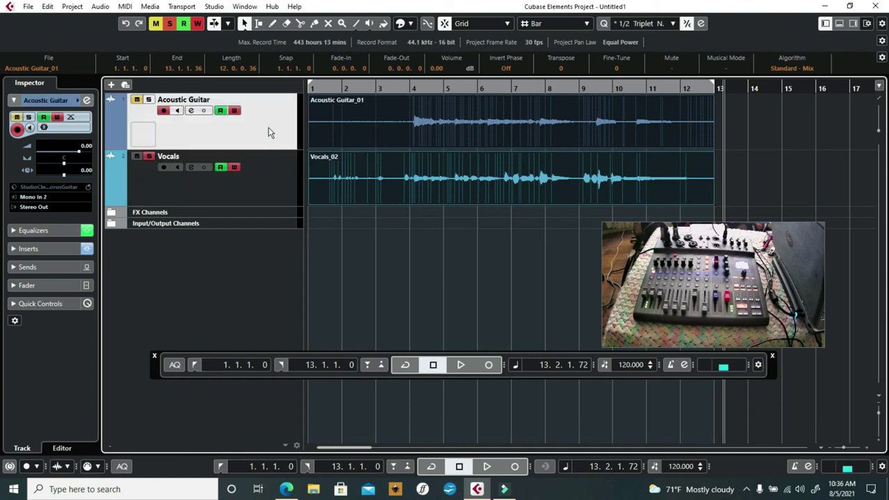